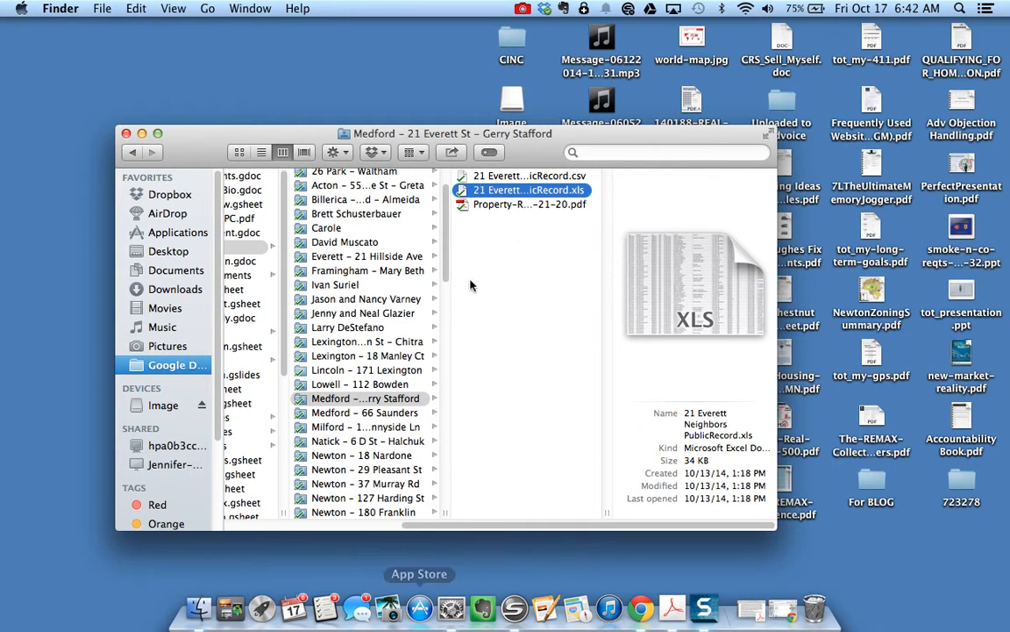
click(491, 233)
click(530, 177)
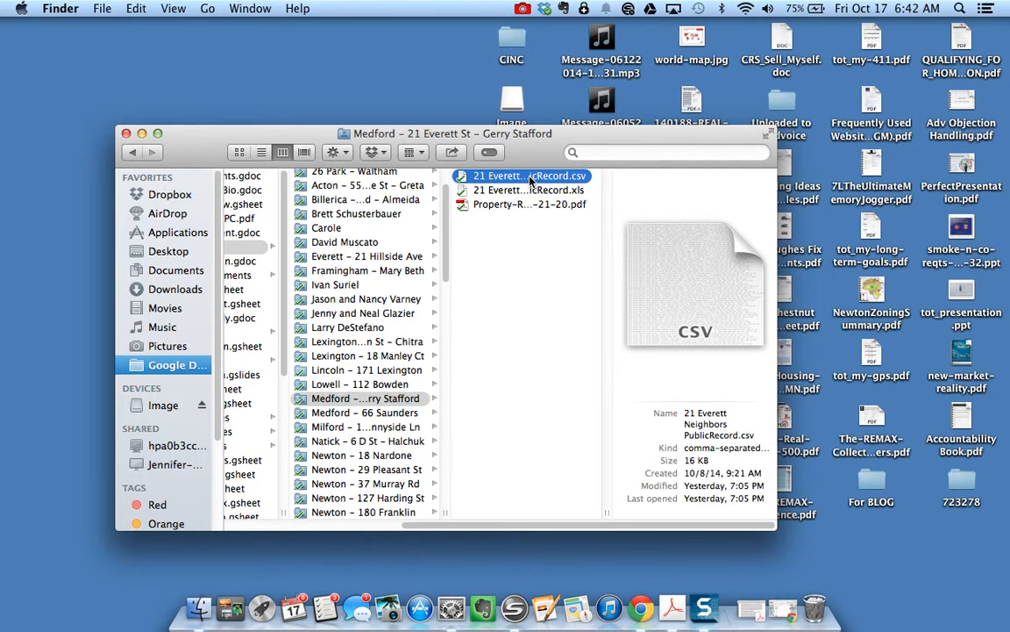
double_click(530, 178)
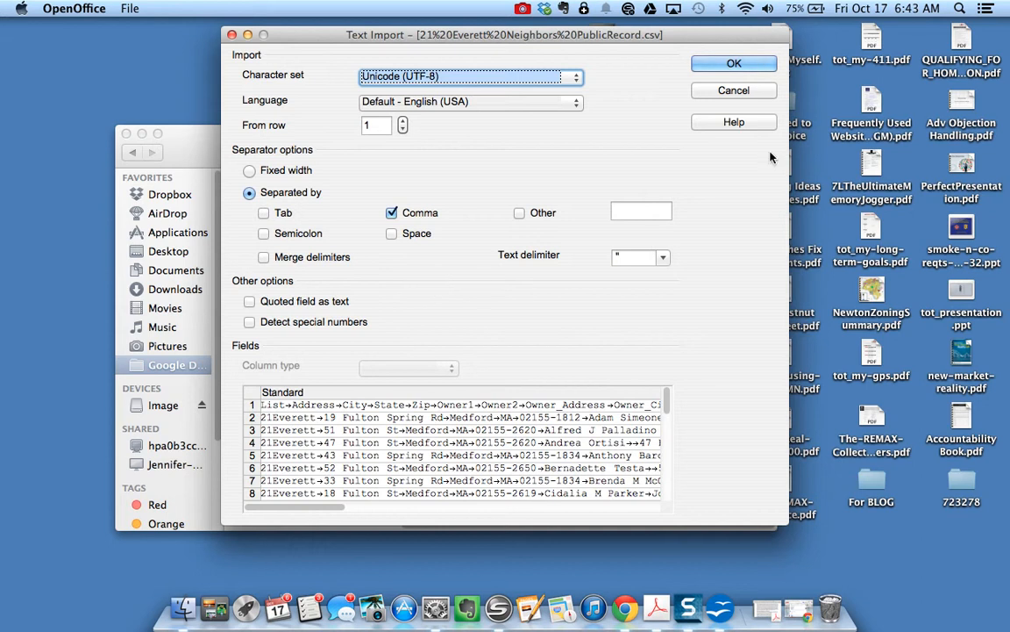
click(749, 91)
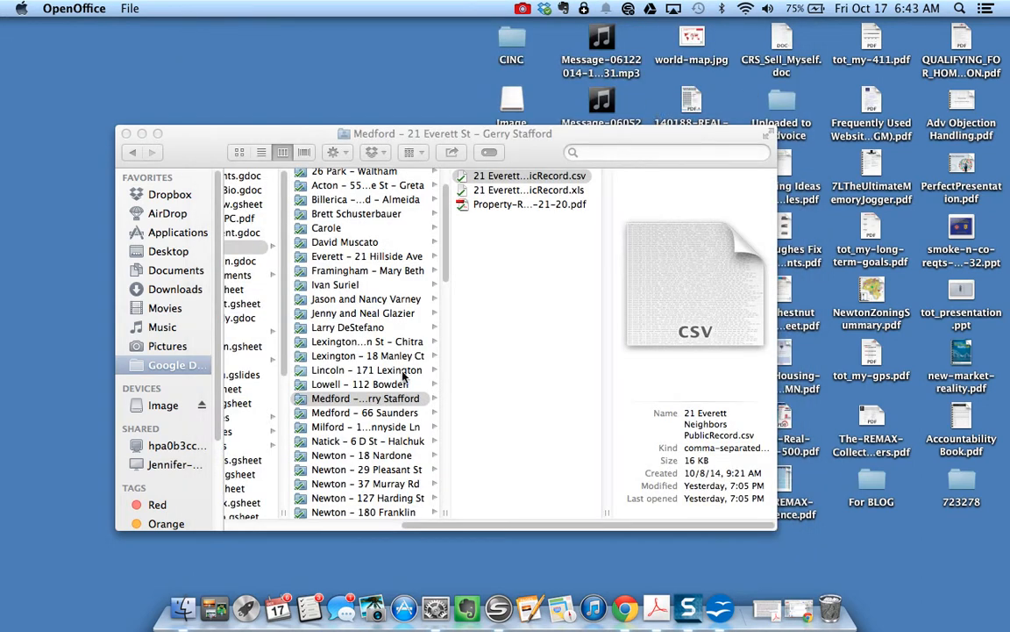
- Widen the Finder folder column and move the neighbors CSV file to the Trash
scroll(360, 390, down, 10)
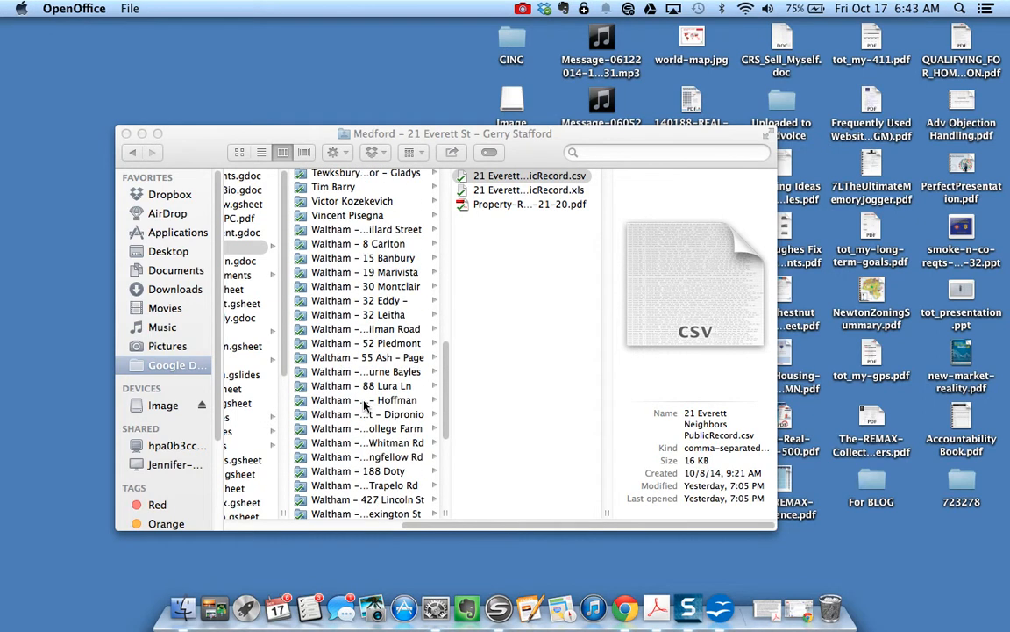
click(447, 518)
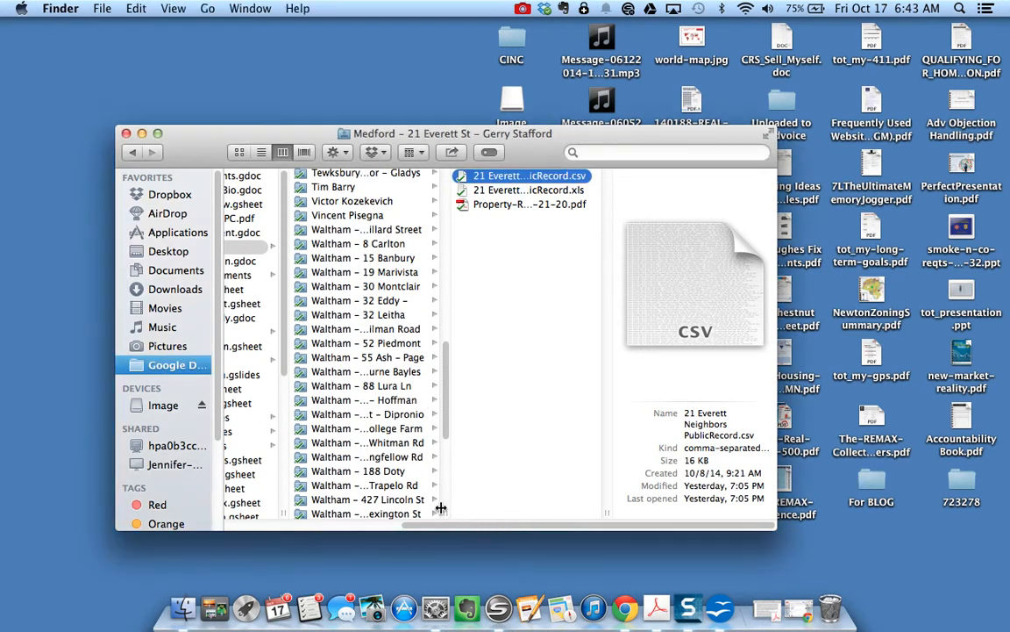
drag(451, 511, 512, 513)
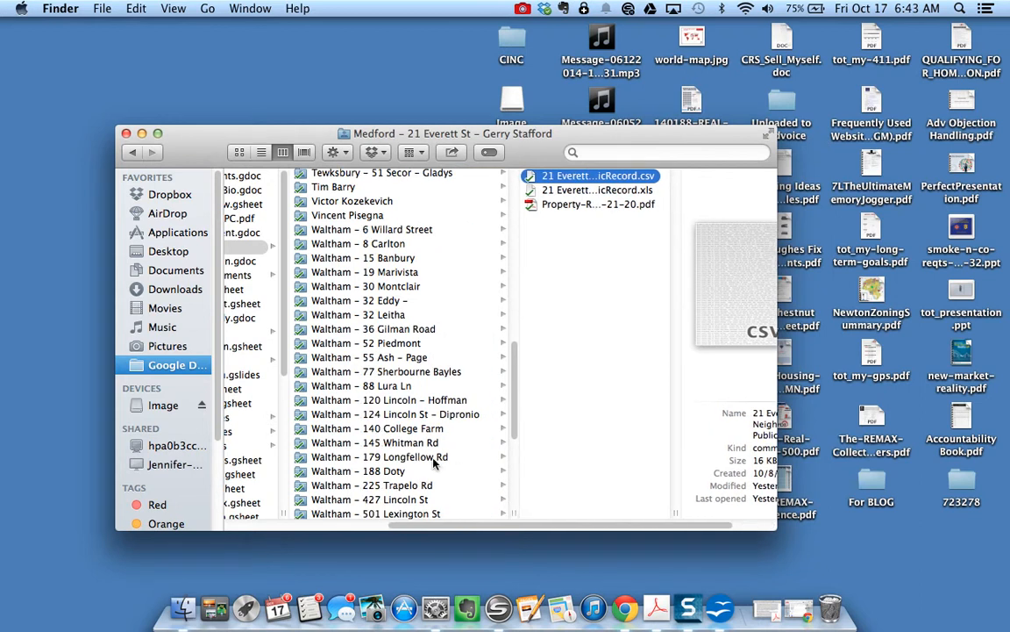
scroll(432, 468, down, 10)
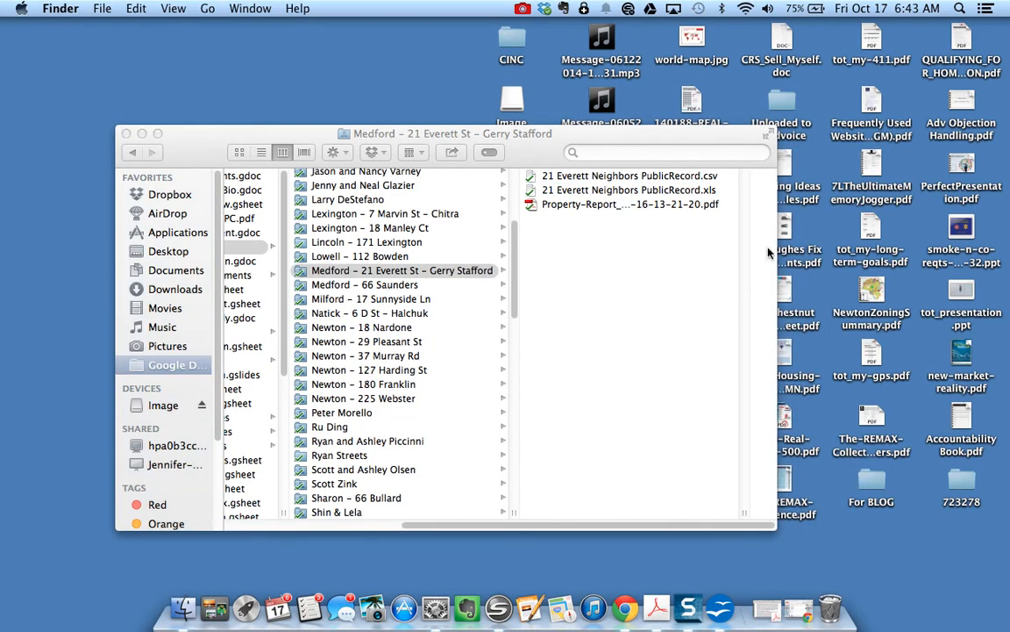
click(577, 178)
right_click(577, 177)
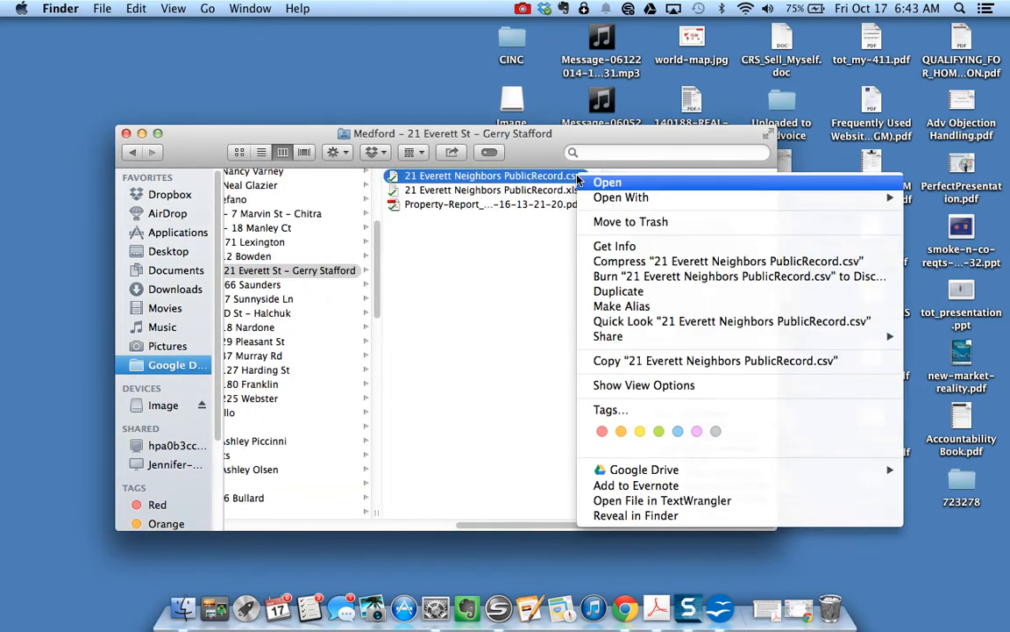
click(614, 222)
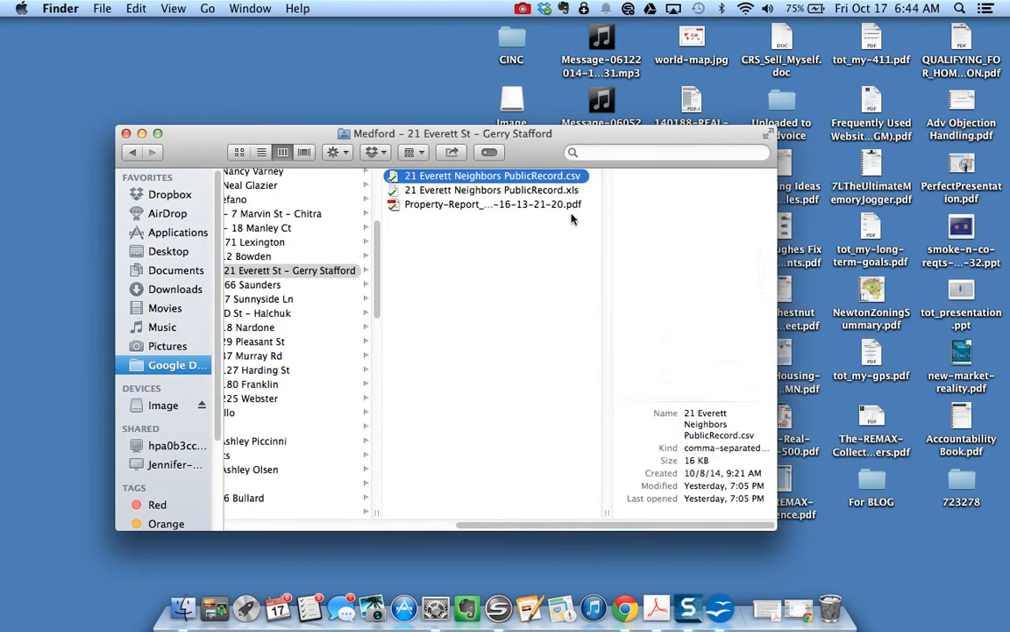
- Open 21 Everett Neighbors PublicRecord.xls from the same folder
click(483, 250)
click(480, 176)
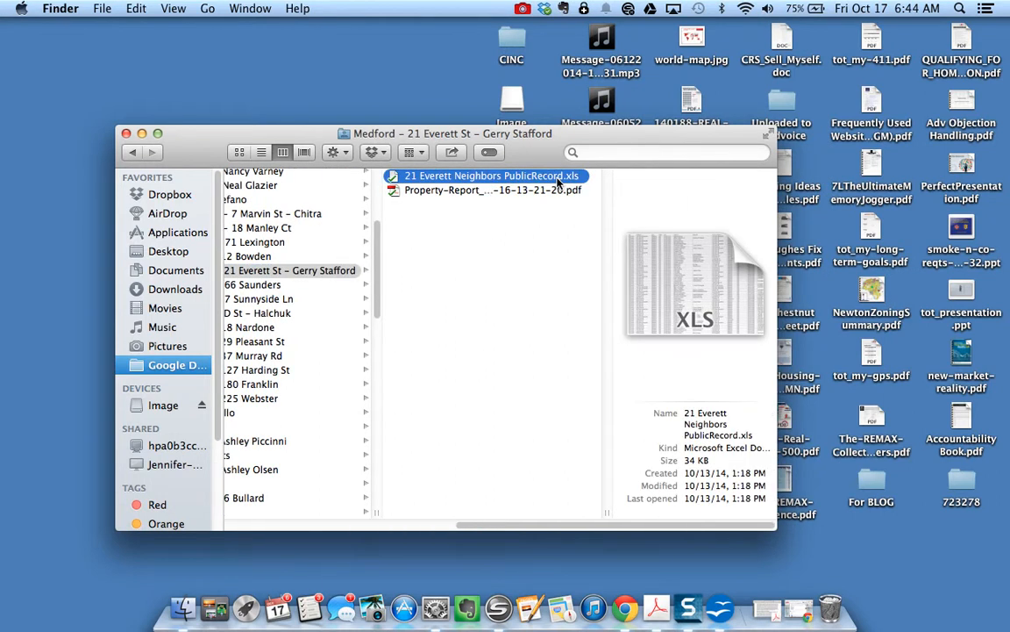
double_click(467, 178)
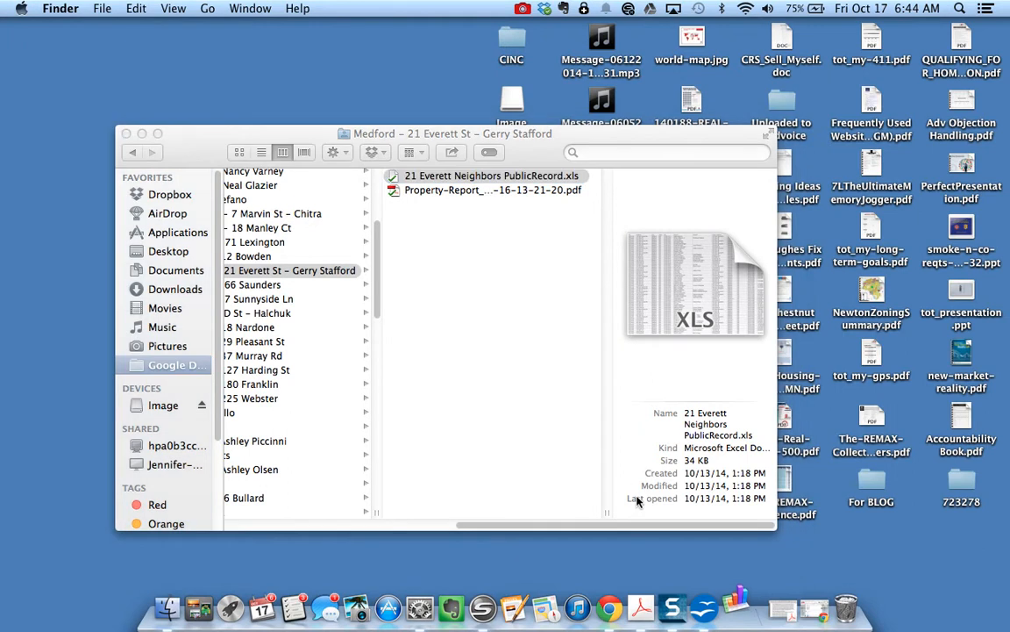
- Launch OpenOffice from the Dock and click into its Start Center
click(710, 612)
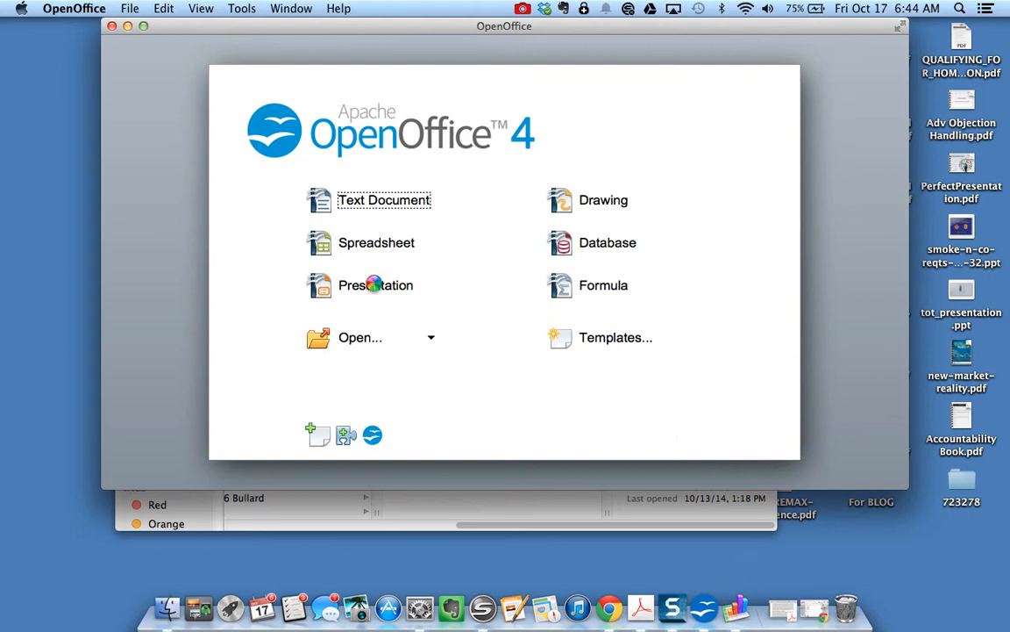
click(359, 340)
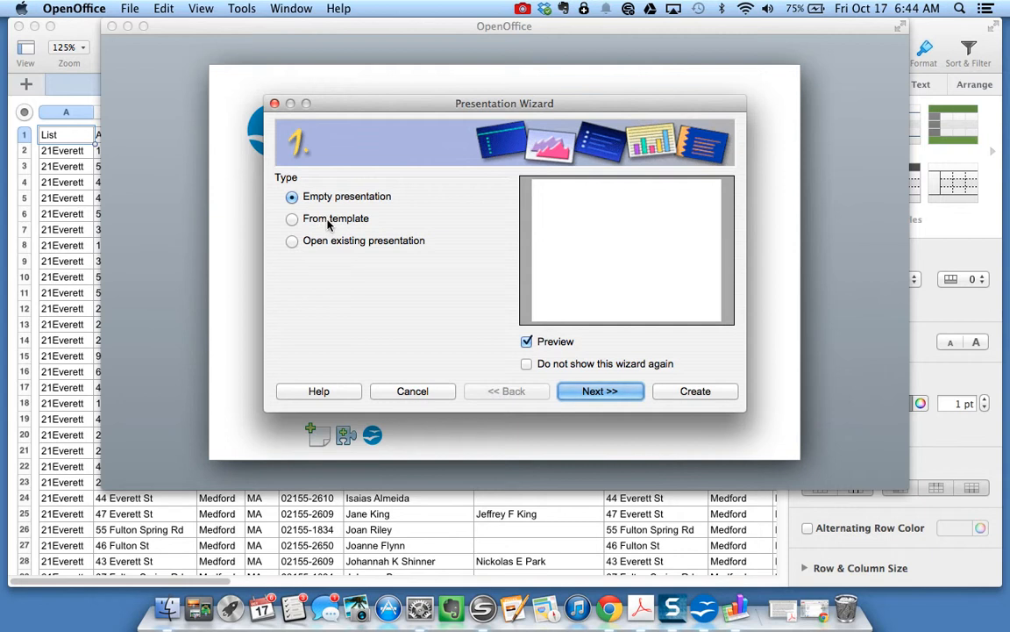
- Cancel the Presentation Wizard and browse the Open dialog to Google Drive > Team Share > Clients
click(413, 392)
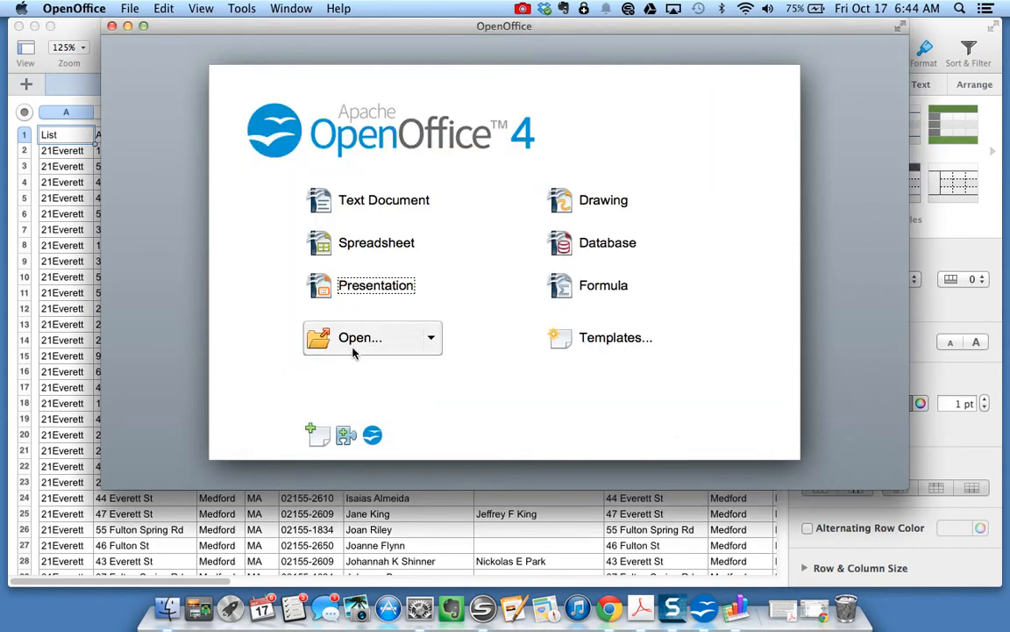
click(430, 337)
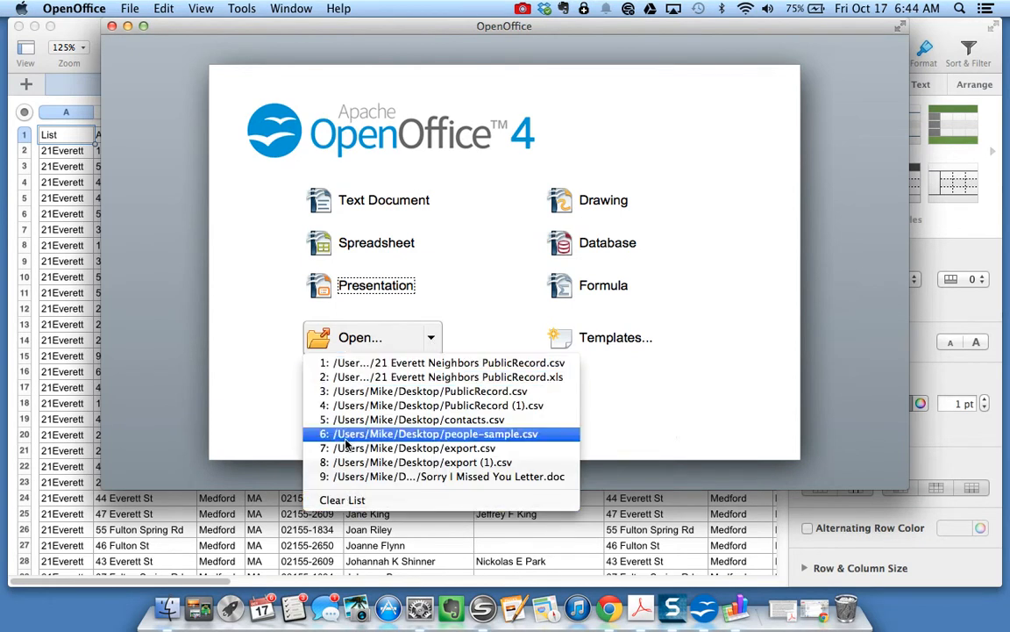
click(356, 339)
click(370, 337)
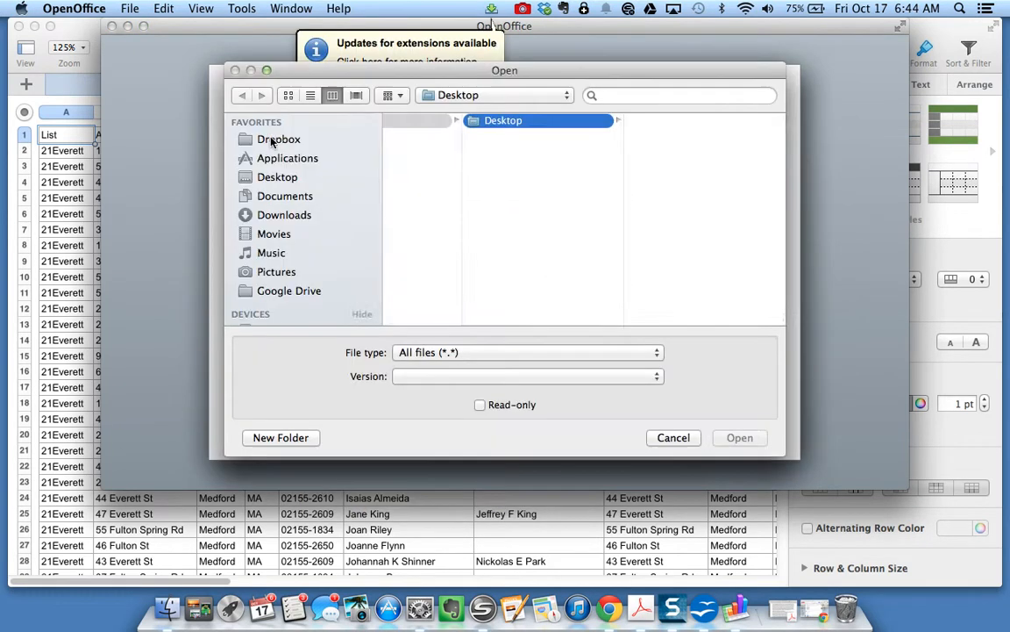
click(289, 290)
click(419, 192)
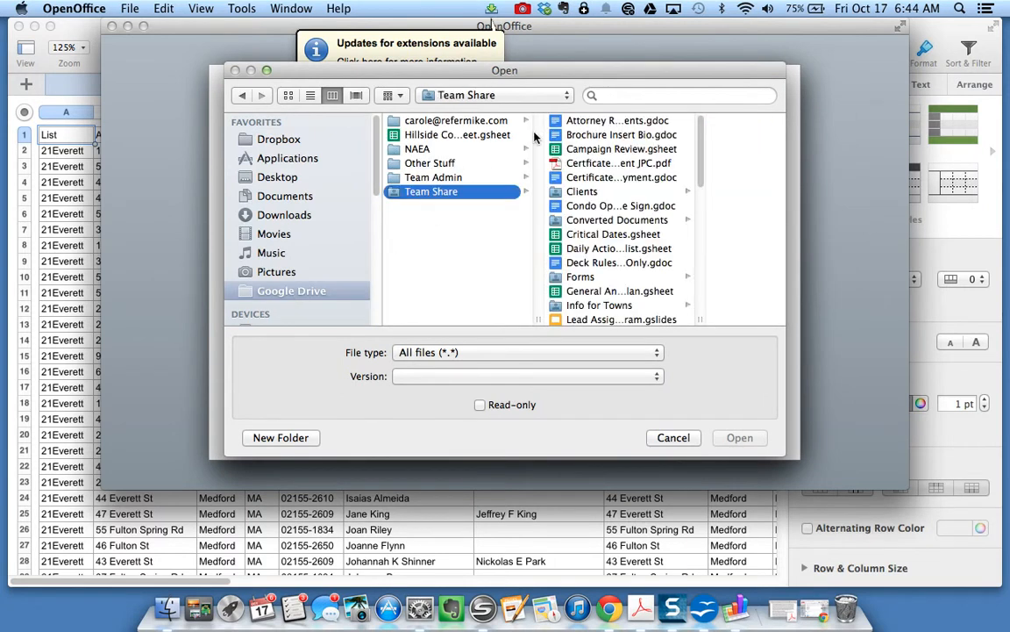
click(584, 192)
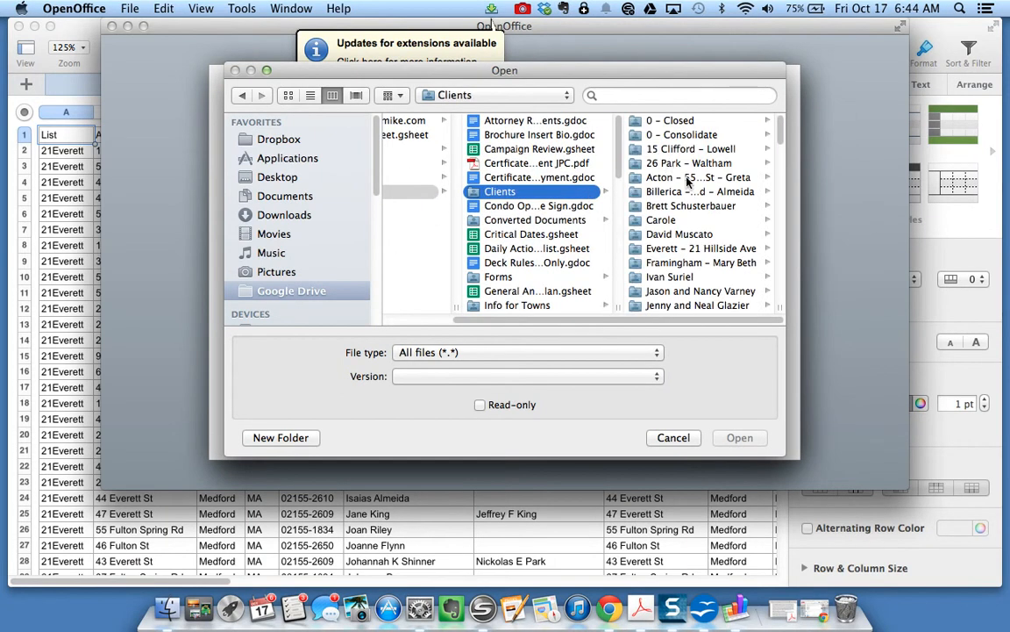
scroll(724, 279, down, 3)
scroll(724, 279, down, 10)
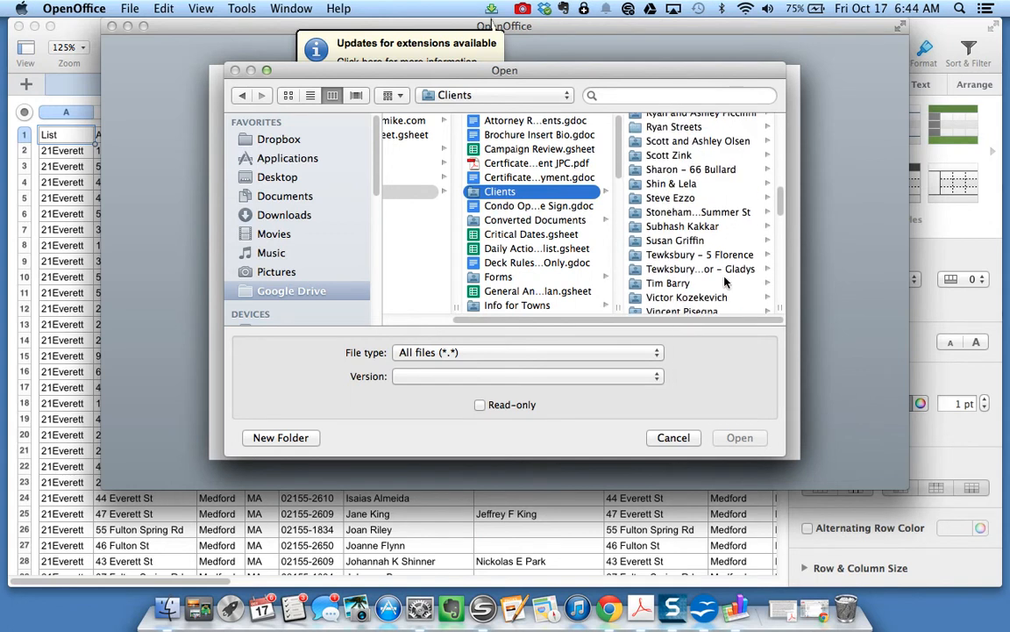
scroll(724, 279, up, 10)
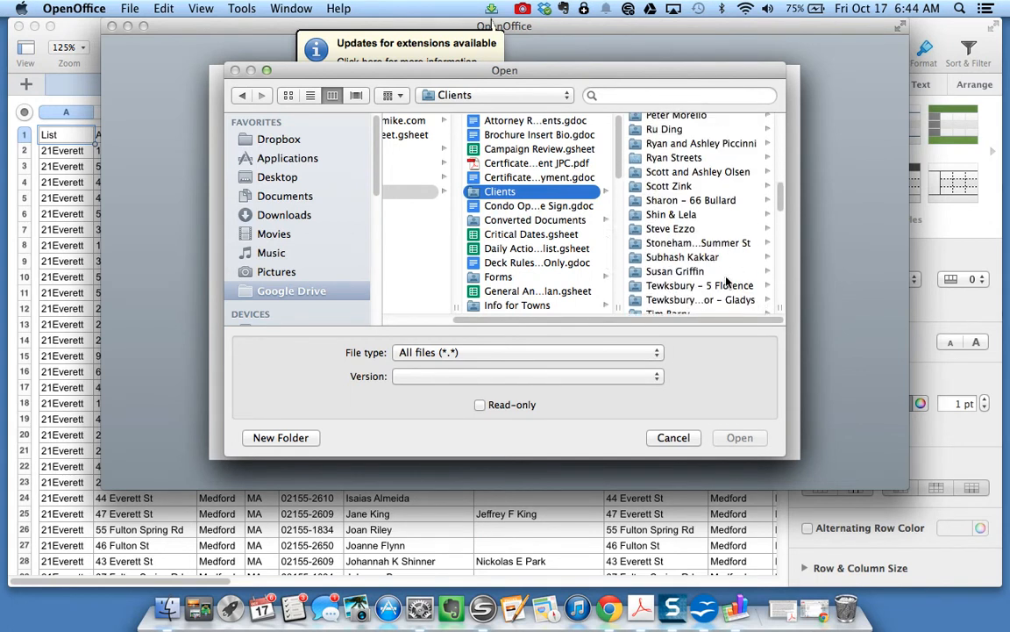
scroll(726, 281, up, 5)
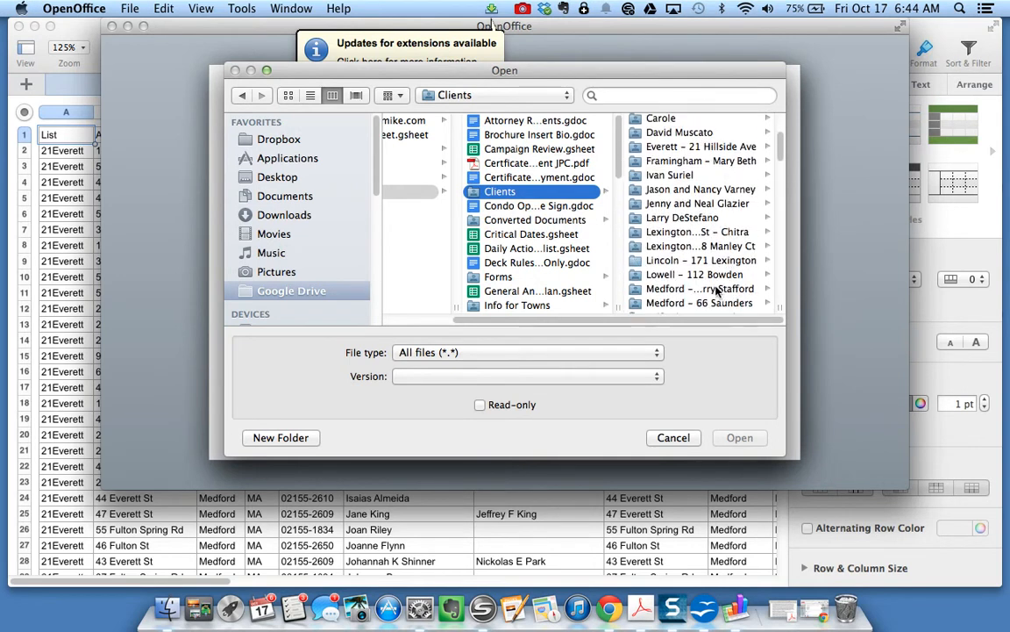
click(715, 290)
double_click(699, 120)
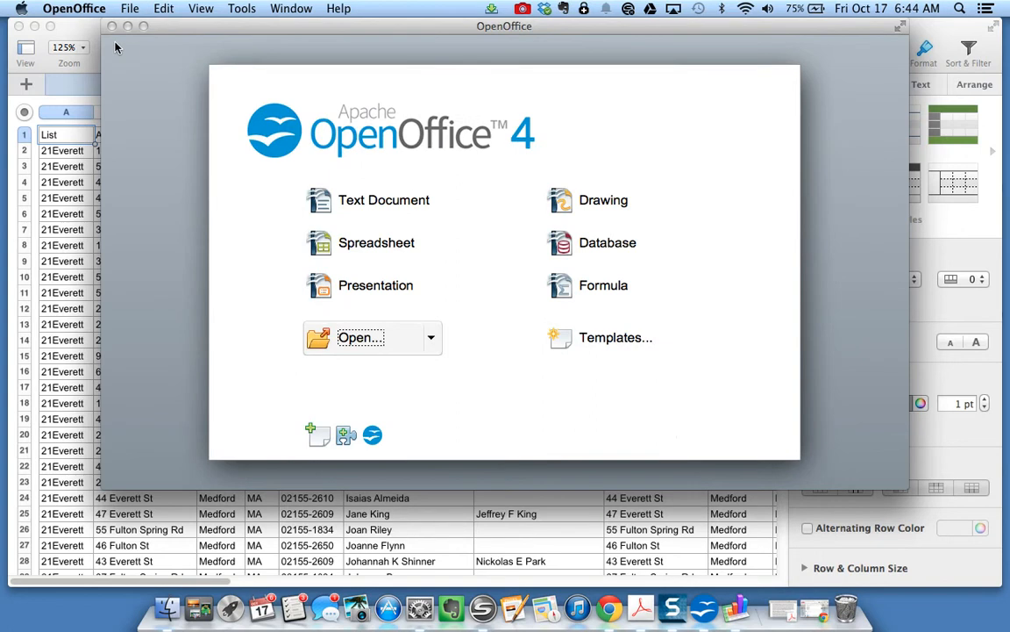
- Bring the Numbers window forward and check its File menu without choosing anything
click(76, 29)
click(117, 8)
click(614, 227)
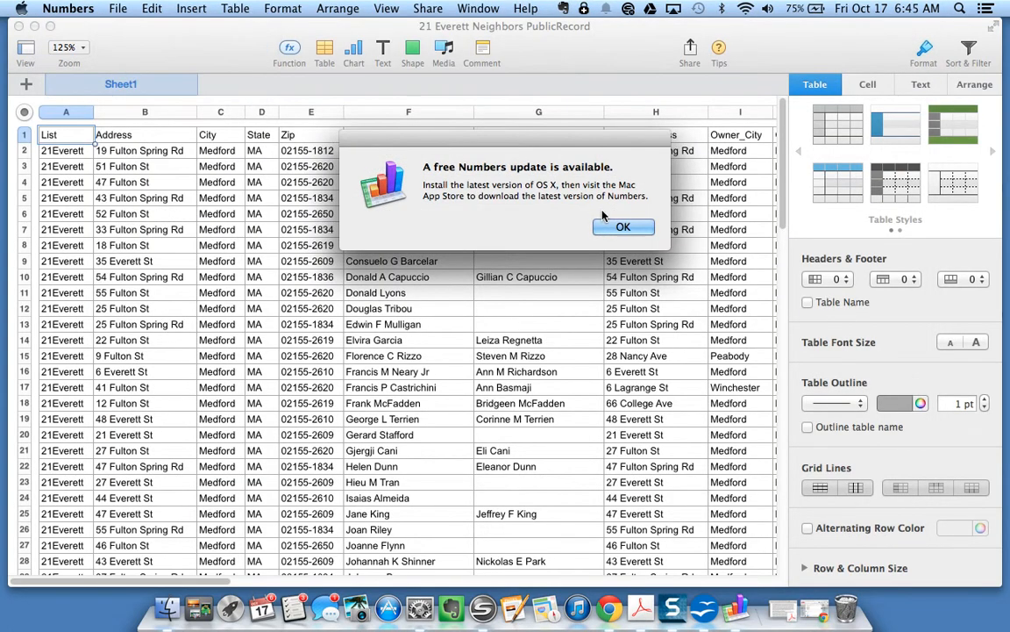
- Dismiss the Numbers update notice and quit Numbers
click(623, 227)
click(63, 8)
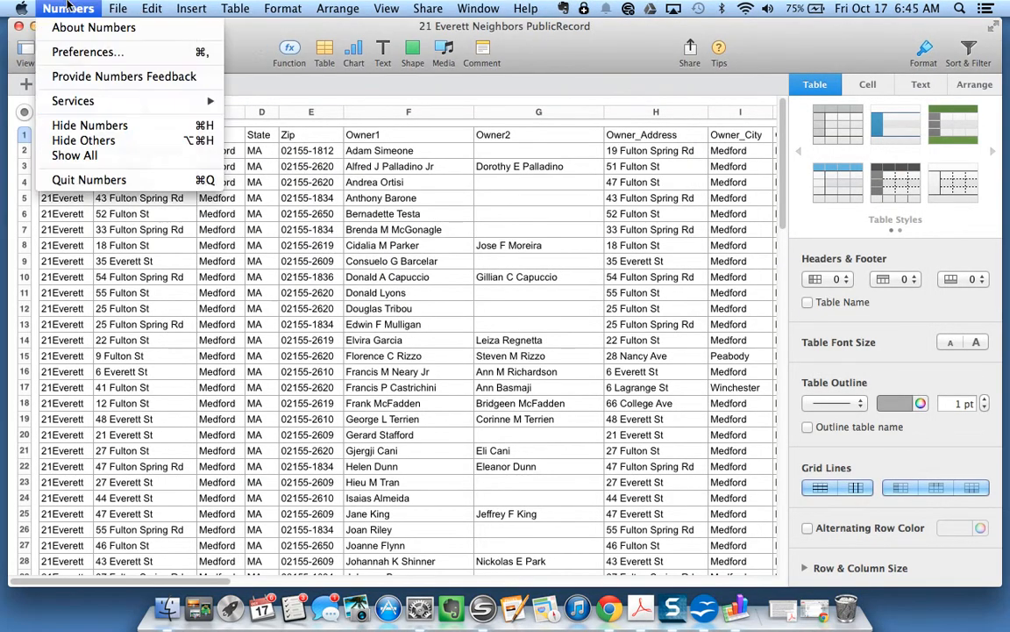
key(Escape)
click(61, 9)
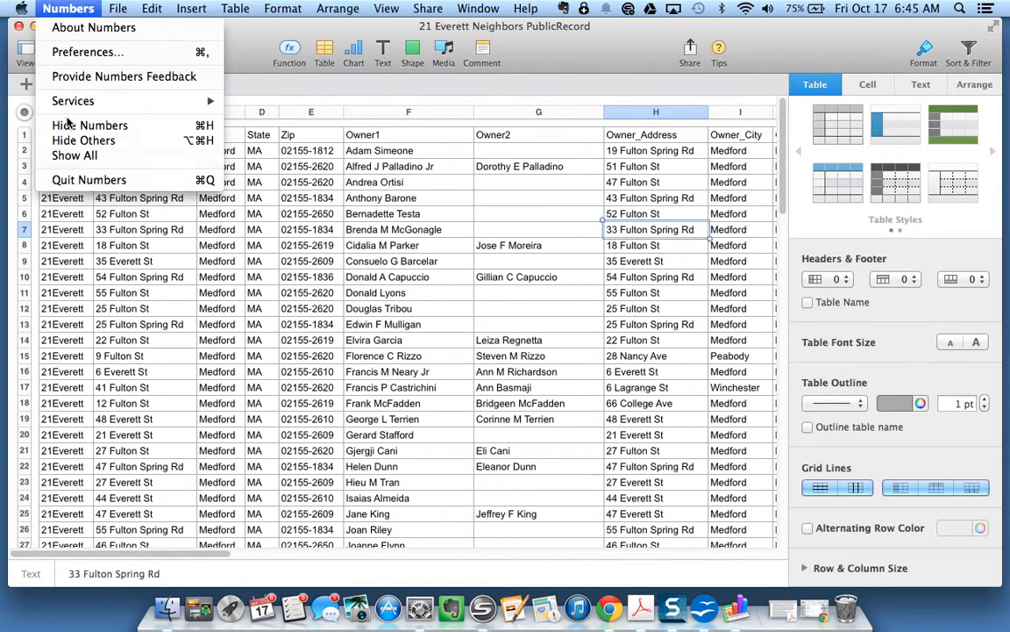
key(Escape)
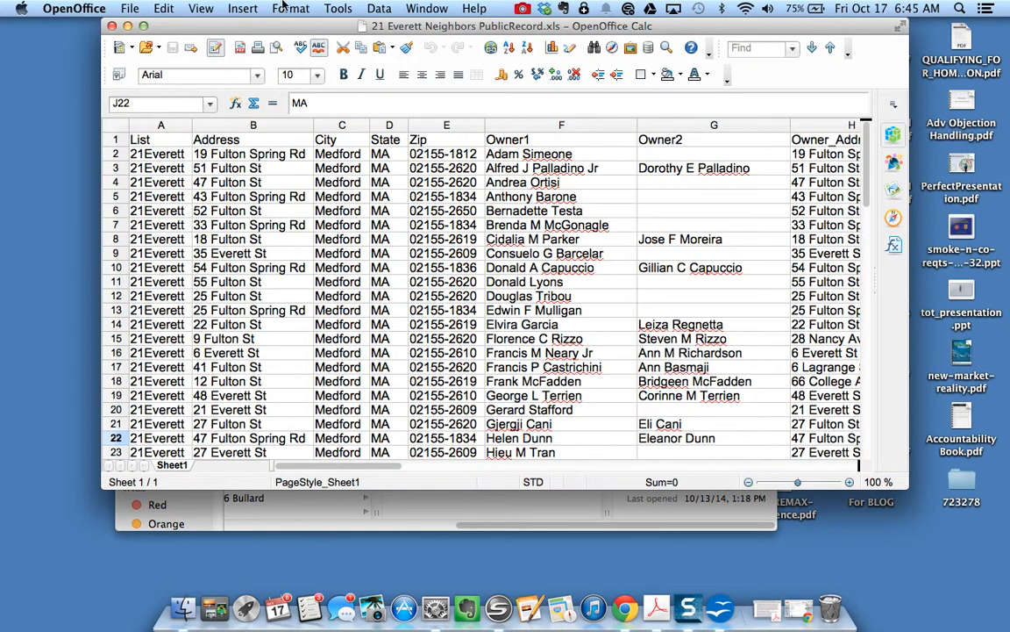
- Move and enlarge the Calc window to show more rows and columns, then select the Owner1 column
drag(268, 33, 200, 32)
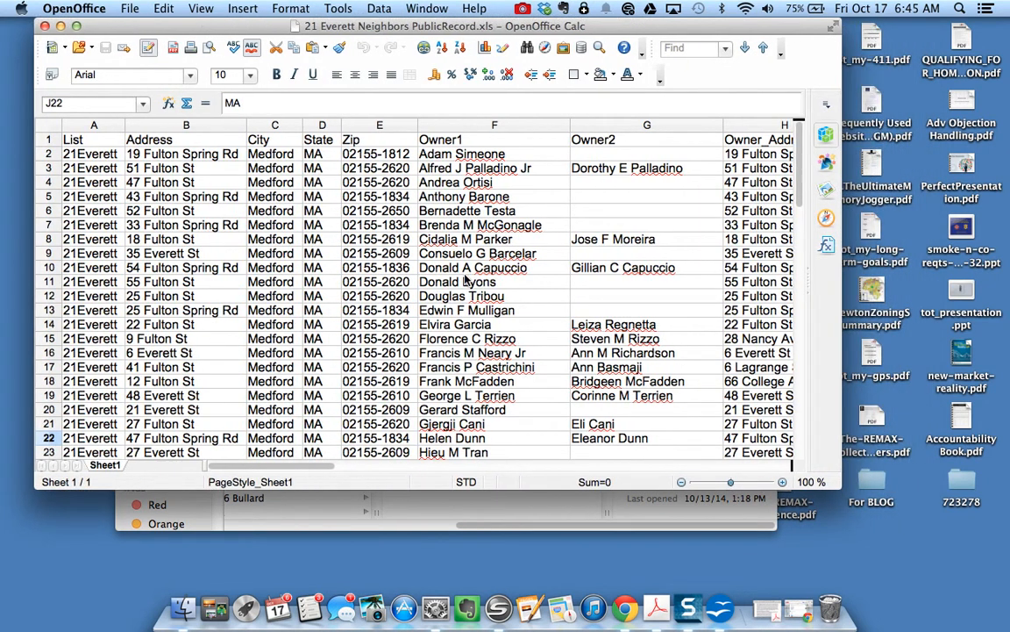
drag(838, 485, 937, 584)
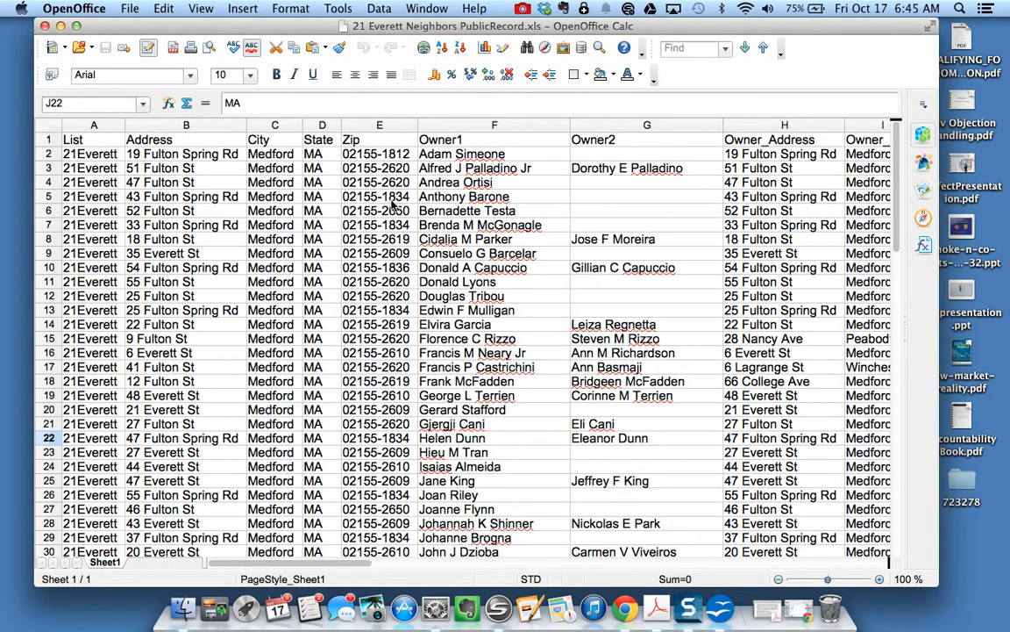
click(78, 127)
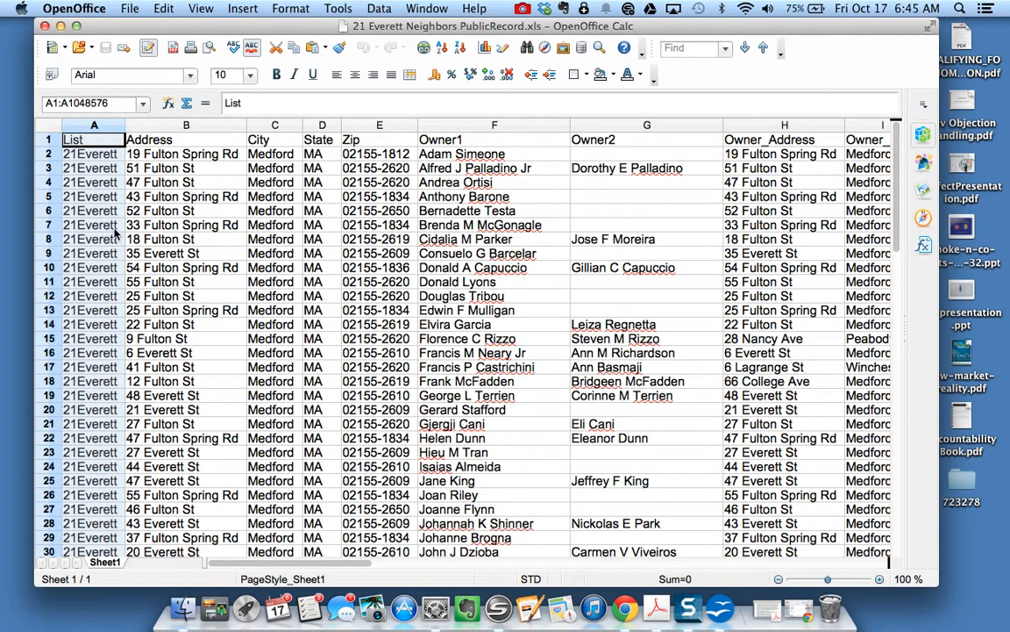
click(86, 221)
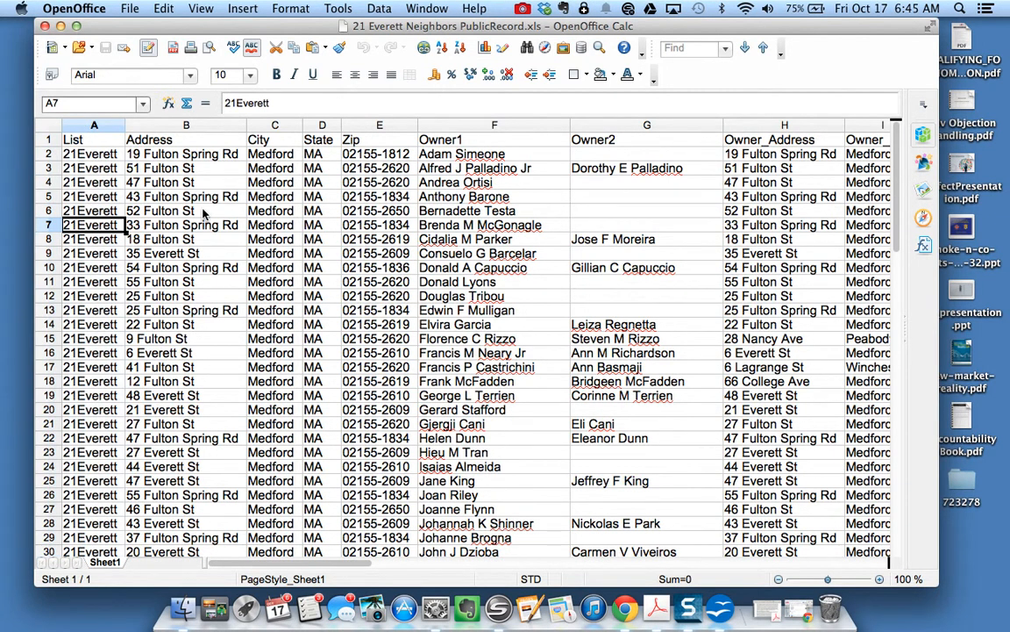
click(453, 125)
- Insert a blank column before Owner1 and head it Name
right_click(452, 126)
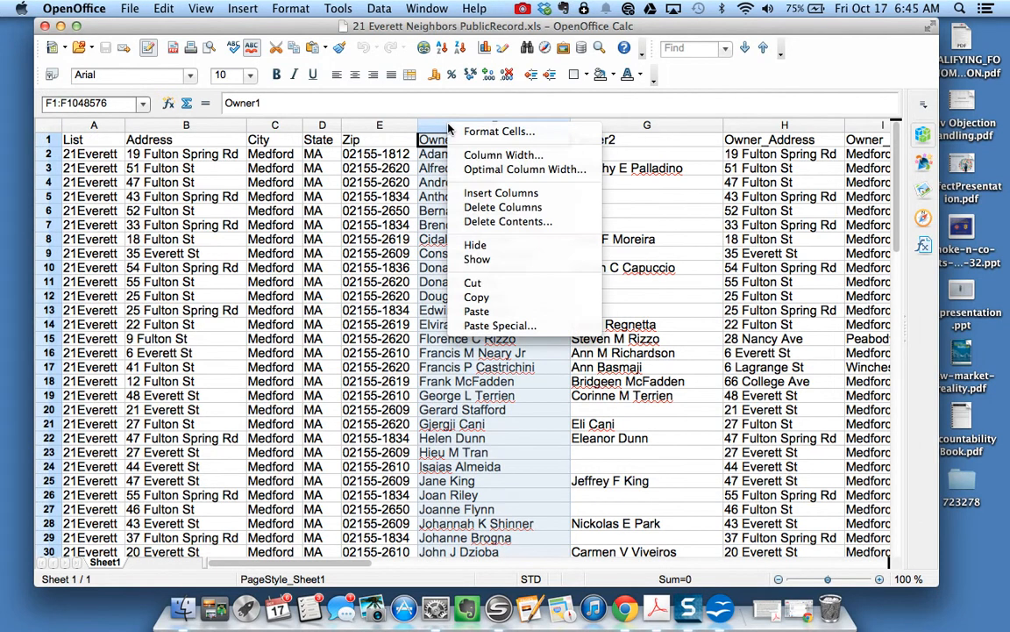
click(478, 193)
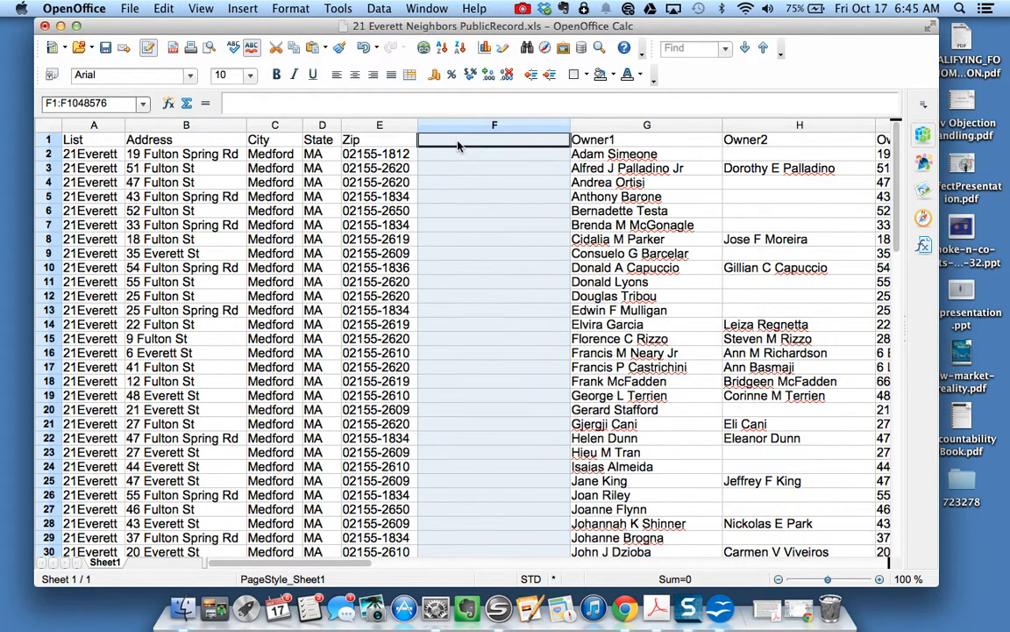
click(457, 144)
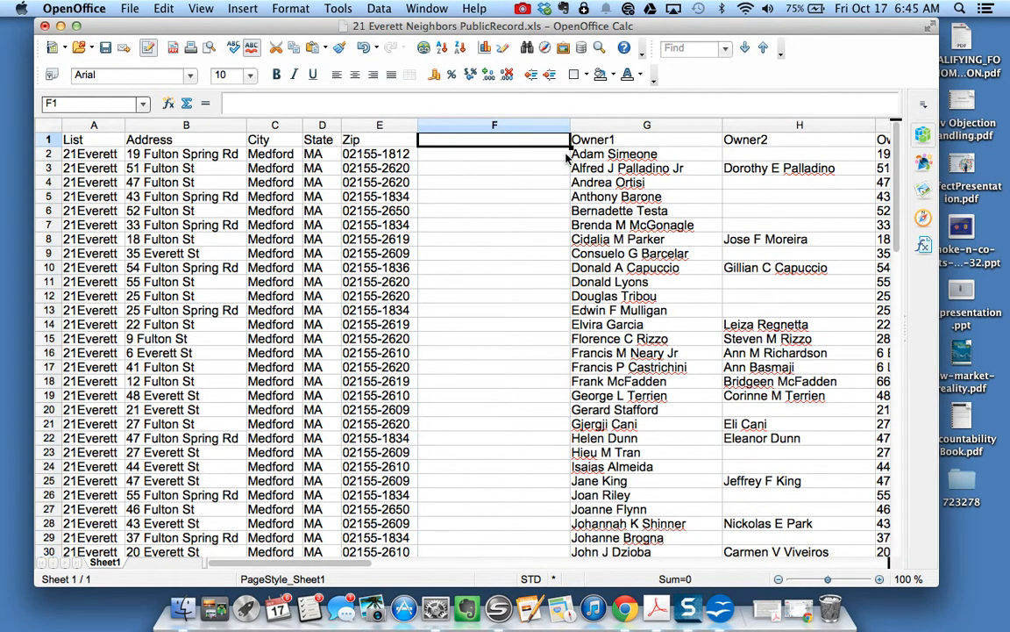
text(Name)
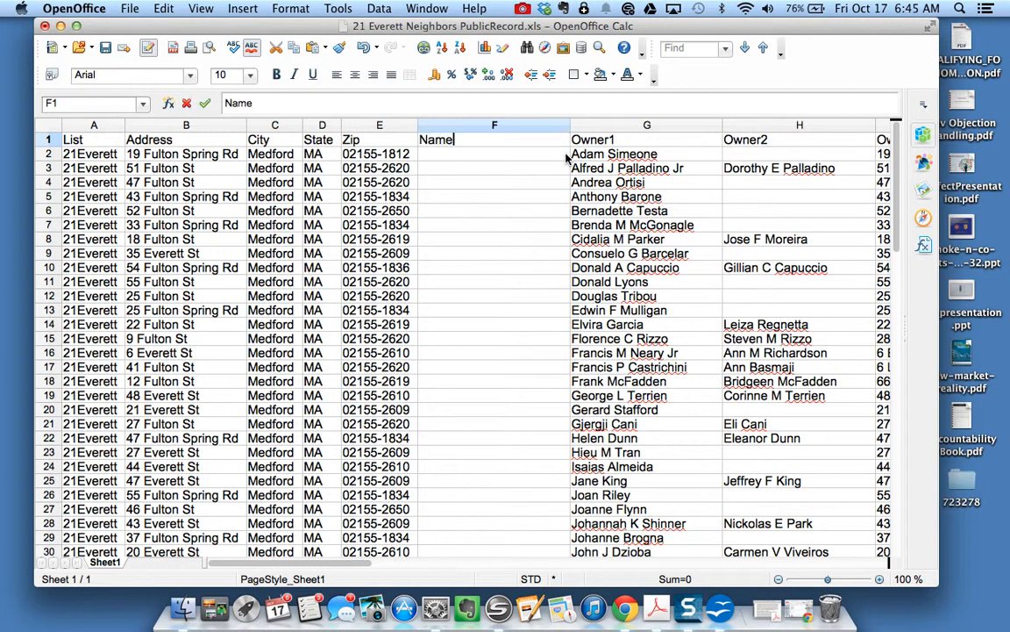
key(Tab)
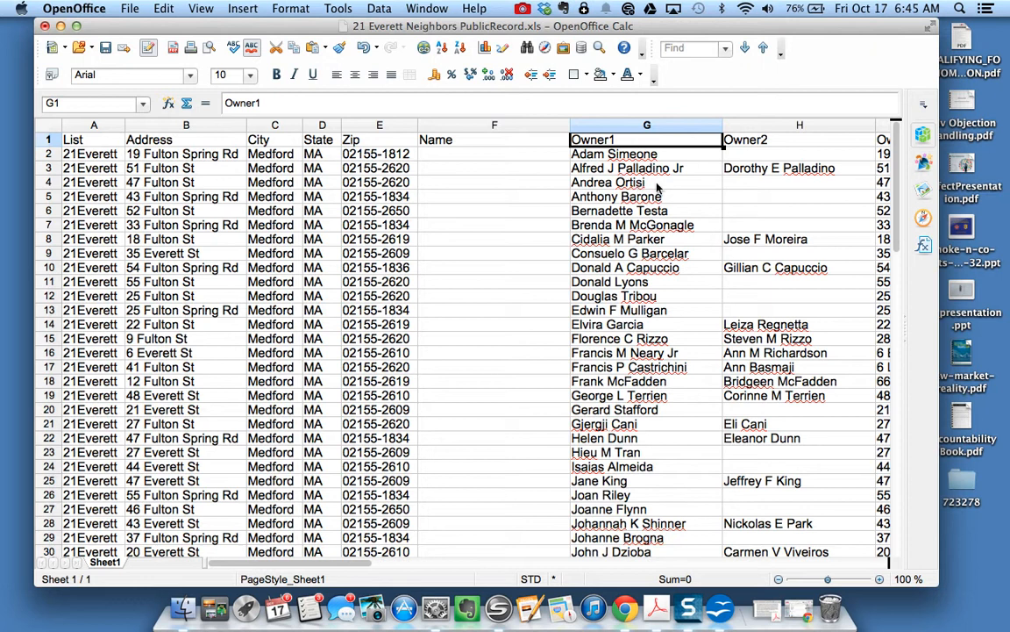
- Copy the Owner1 names from rows 2–67 into the new column
click(643, 159)
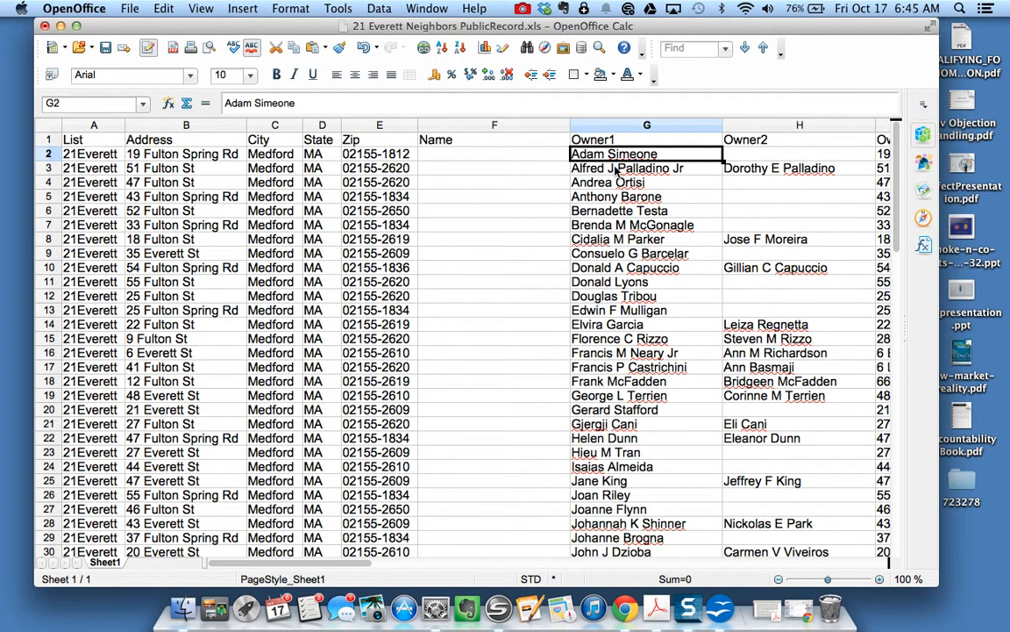
click(618, 172)
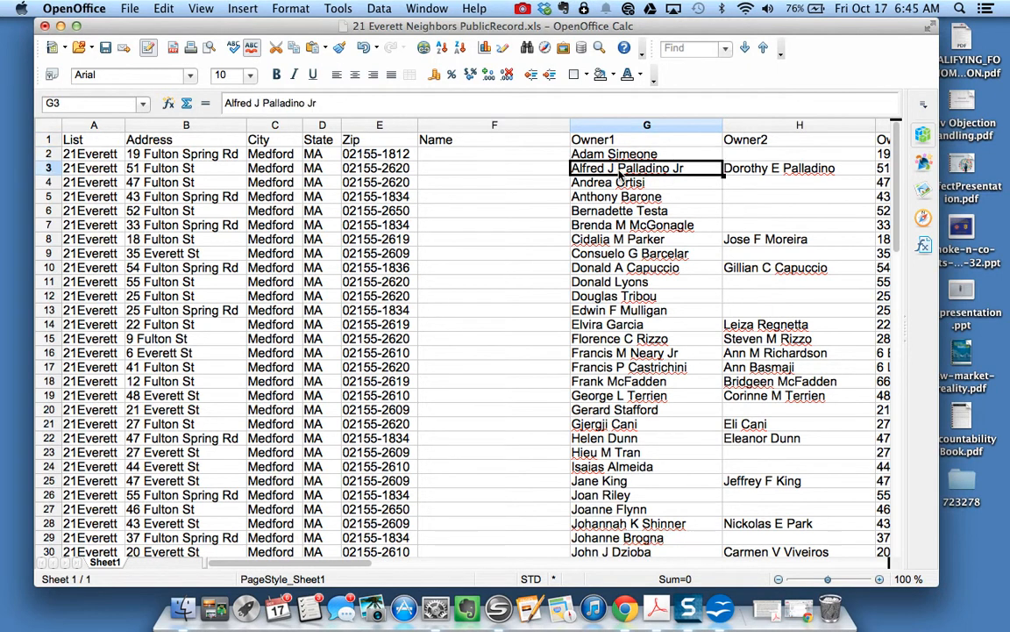
click(607, 187)
click(606, 200)
click(601, 225)
click(607, 268)
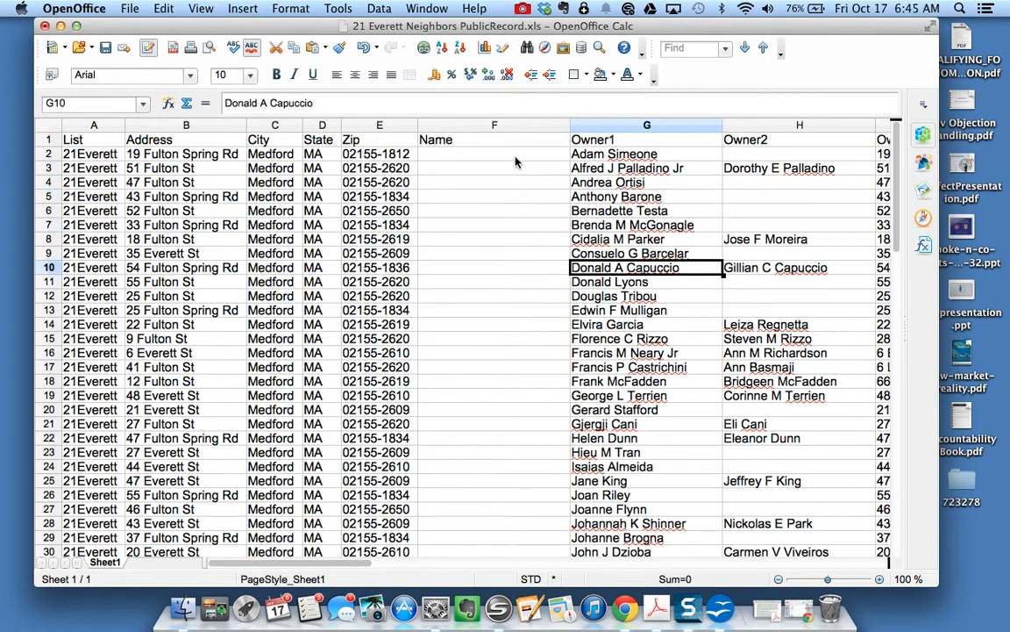
click(467, 151)
click(641, 157)
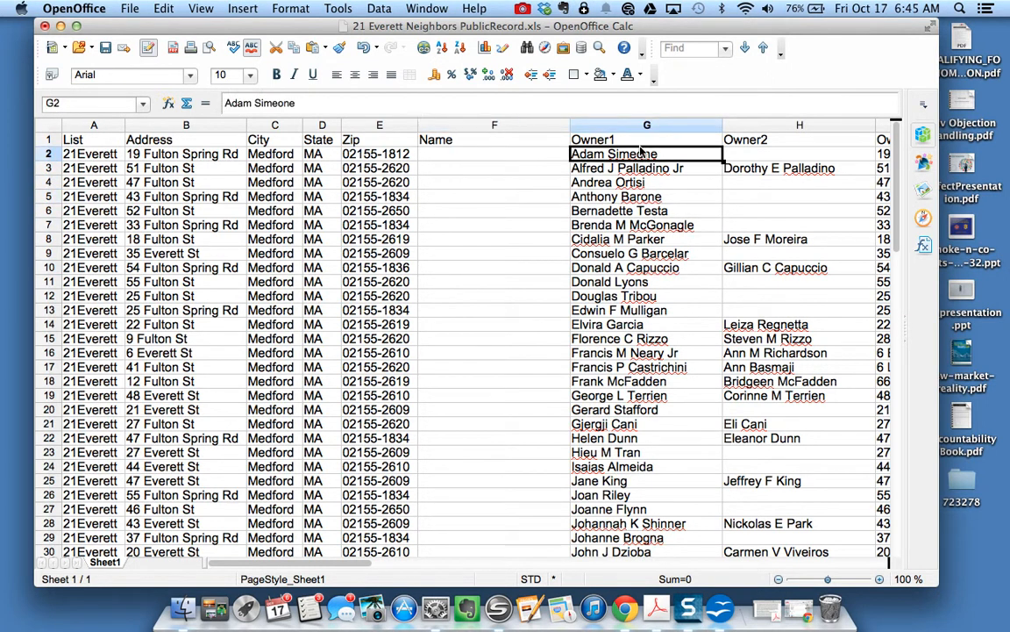
scroll(602, 397, down, 13)
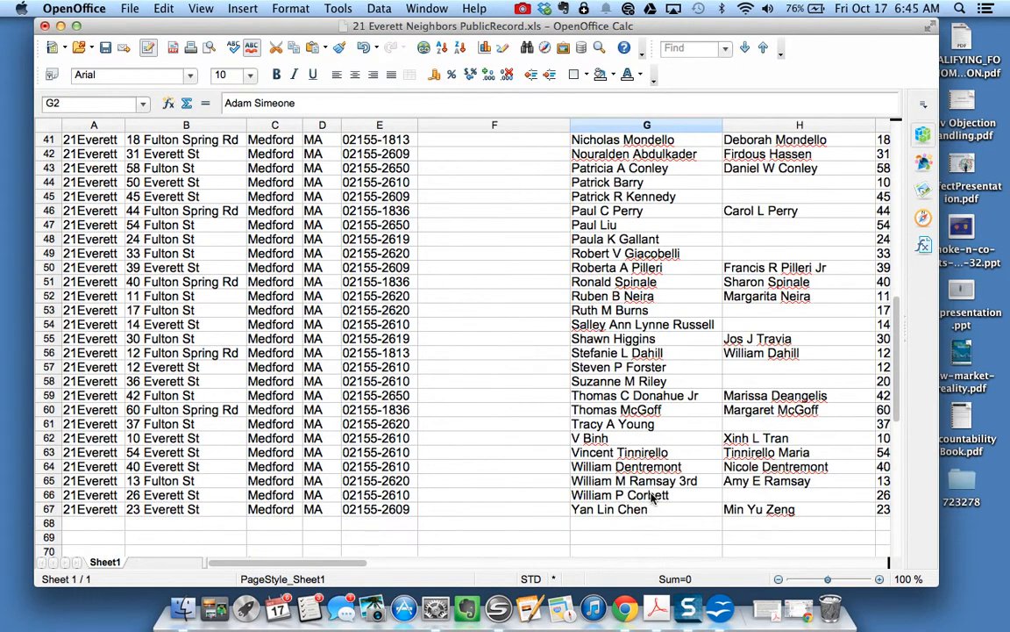
shift+click(651, 510)
scroll(514, 349, up, 13)
click(485, 159)
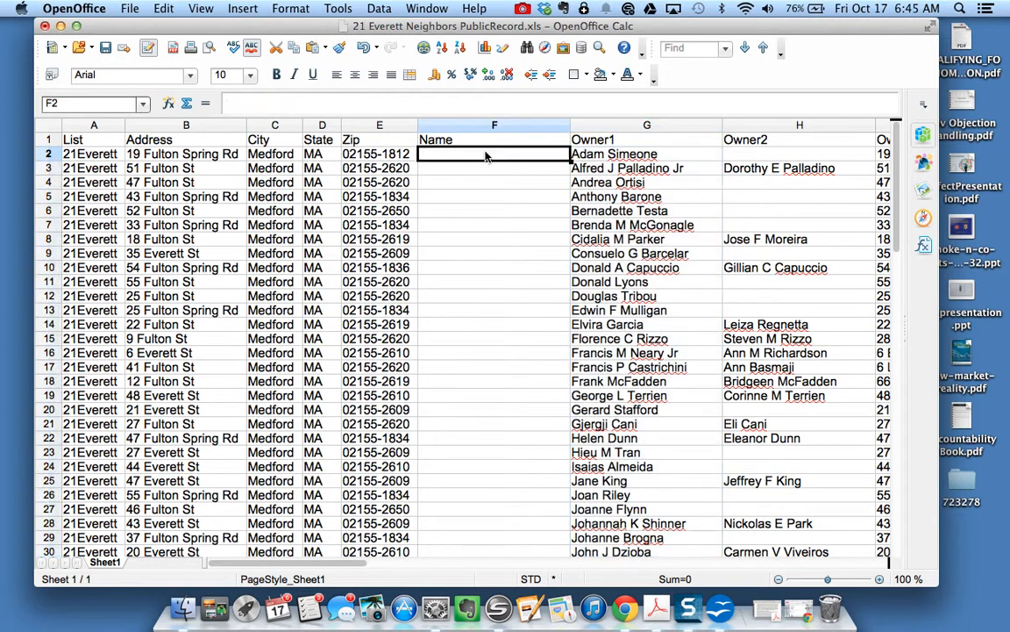
key(super+v)
- Rename the new header to Fname and the Owner1 header to LName
double_click(429, 142)
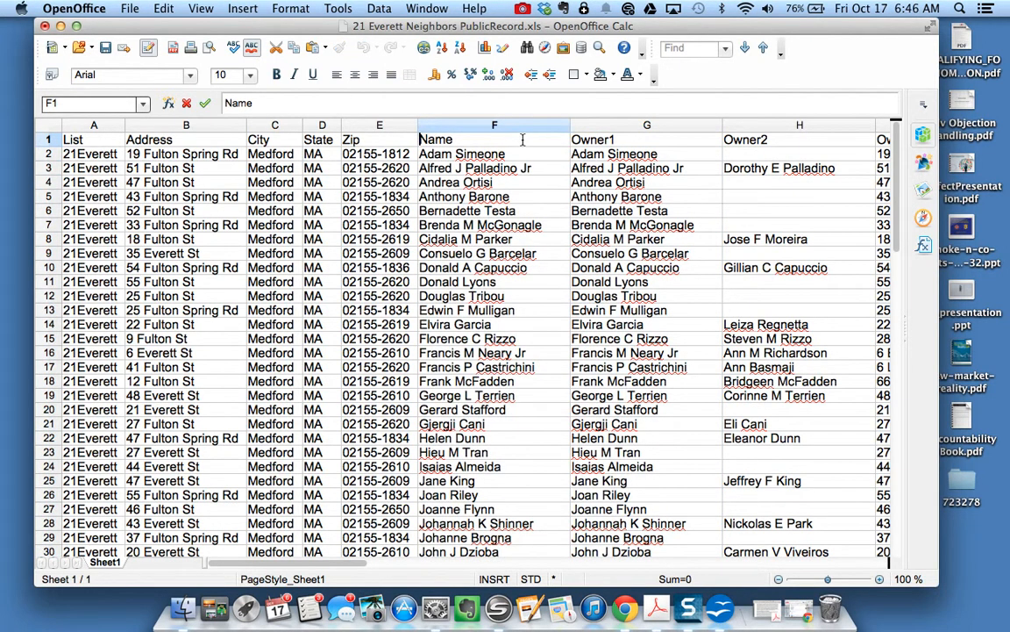
text(F)
key(Tab)
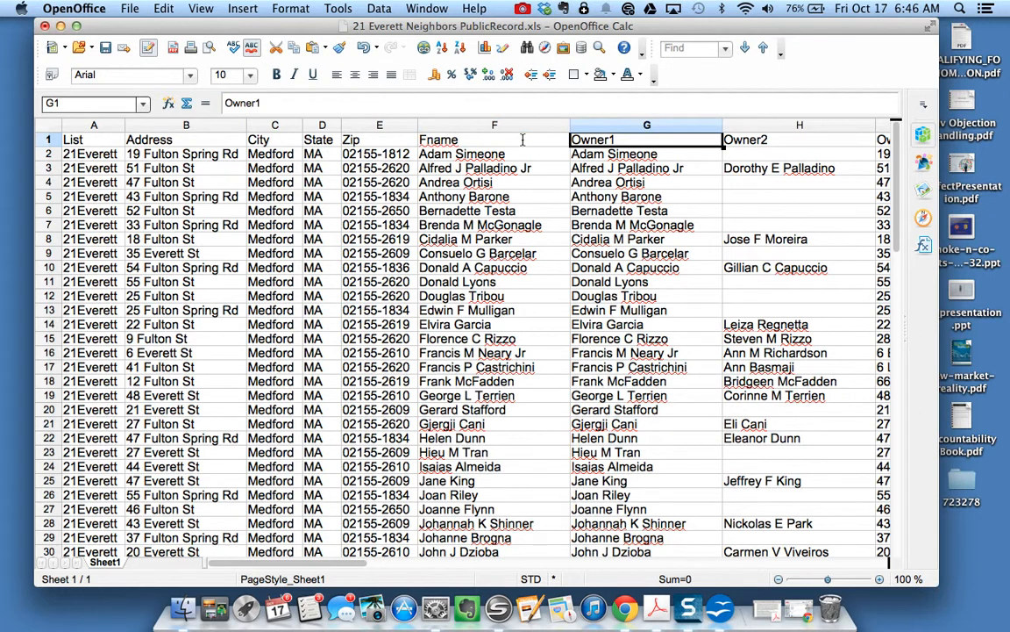
text(LN)
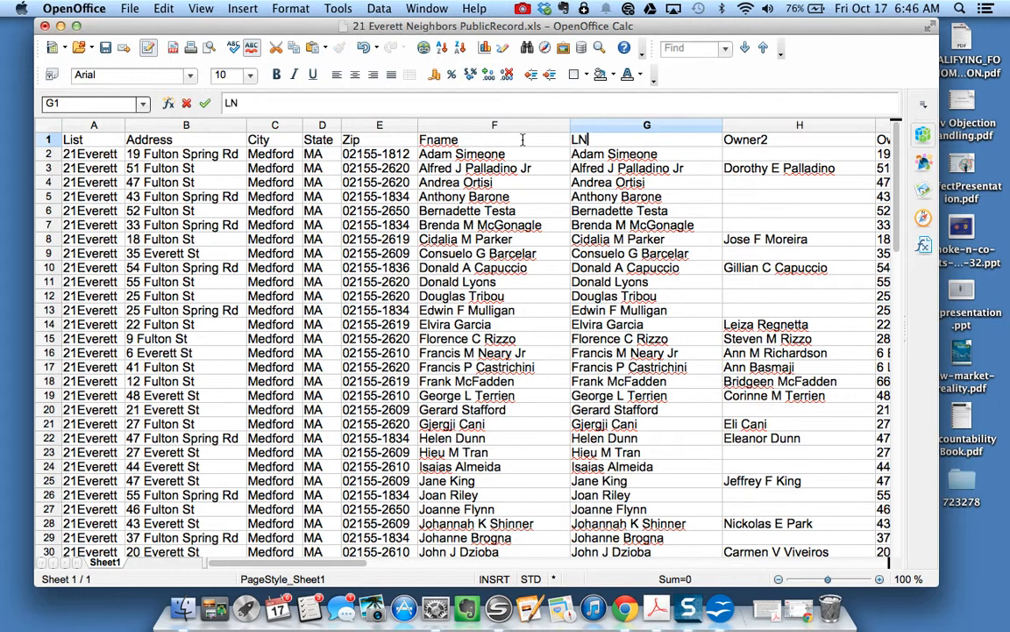
text(ame)
- Commit the Lname header and clear the copied names from G2:G67
key(Return)
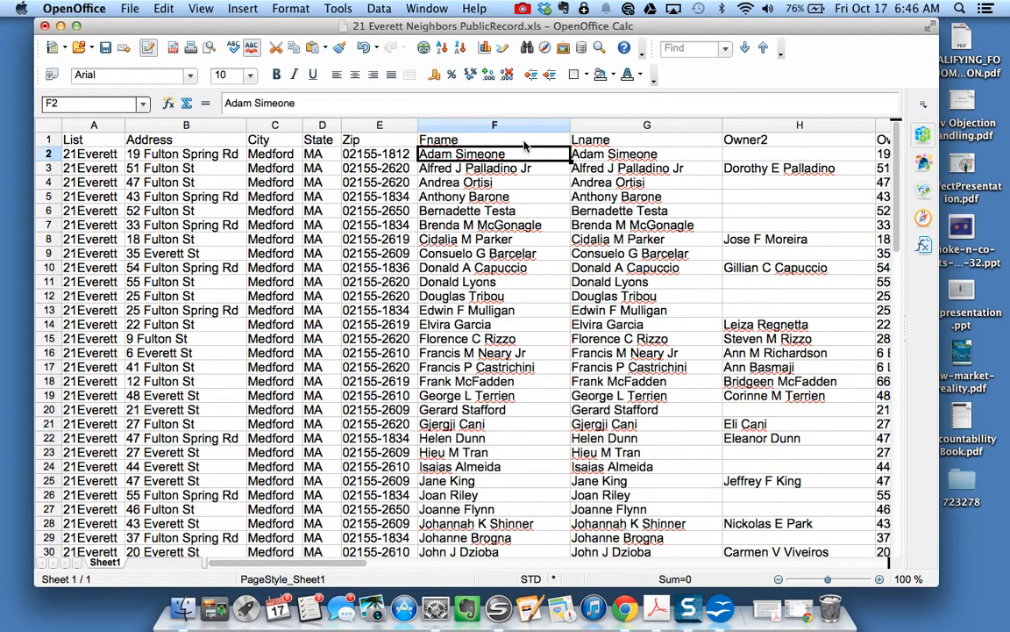
click(660, 152)
scroll(586, 290, down, 7)
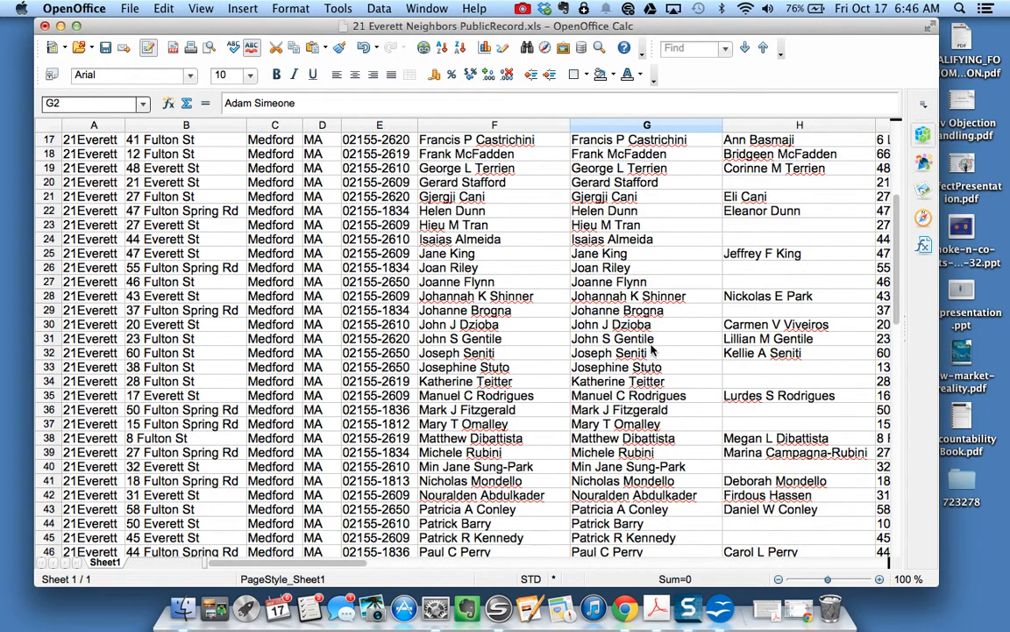
scroll(652, 352, down, 7)
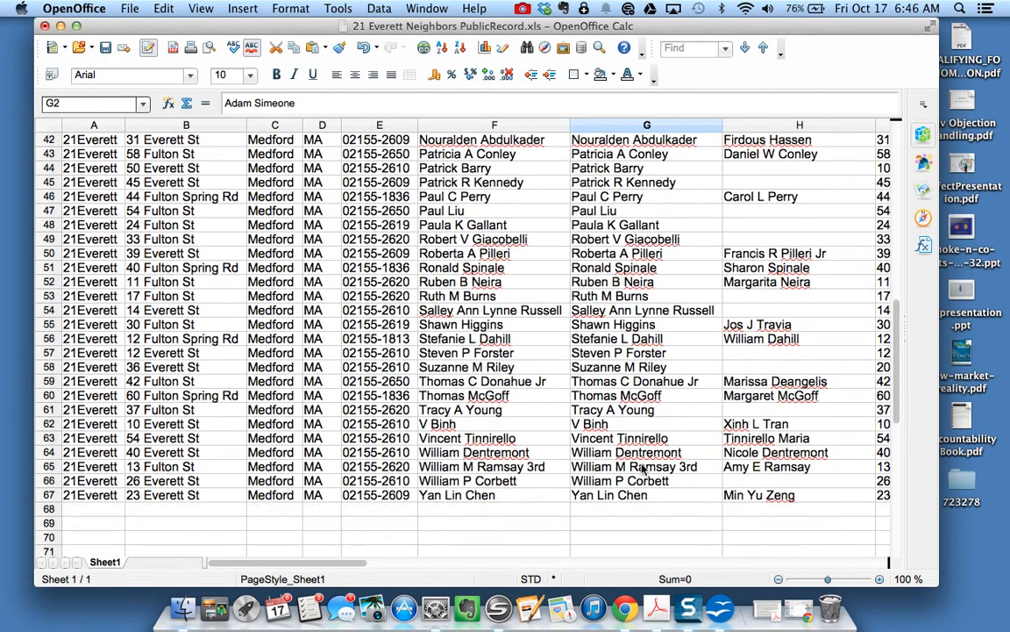
shift+click(637, 498)
key(Delete)
- Enter Residence in the first Lname cell, G2
scroll(640, 346, up, 14)
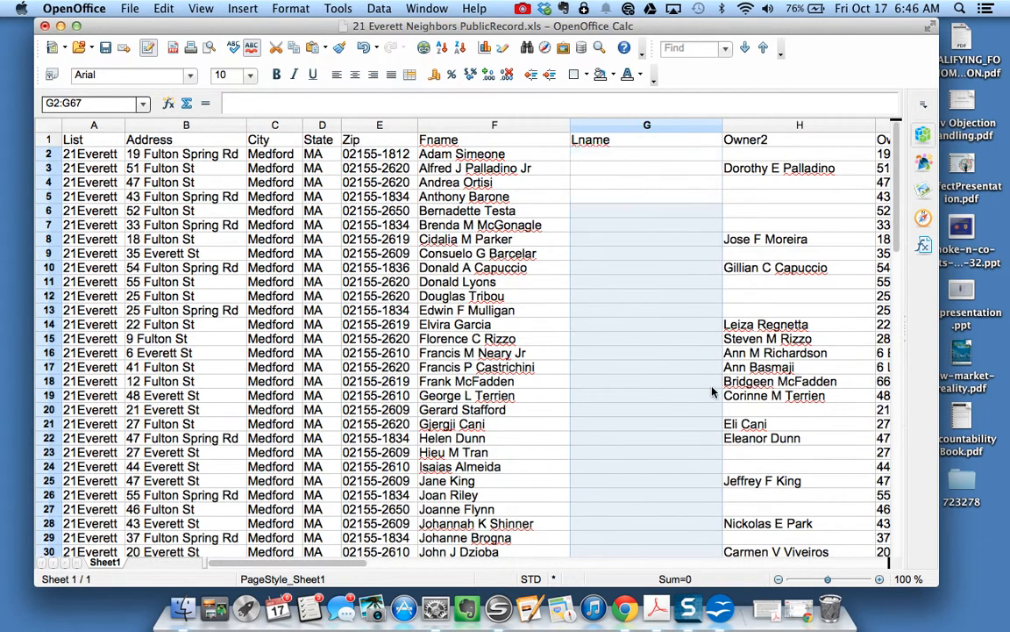
click(648, 150)
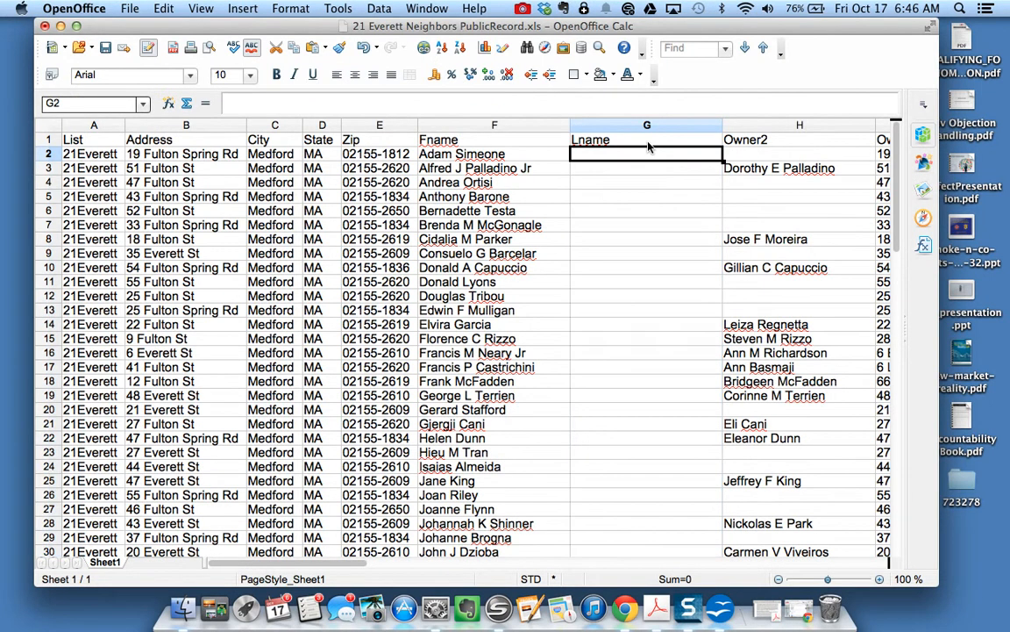
text(REs)
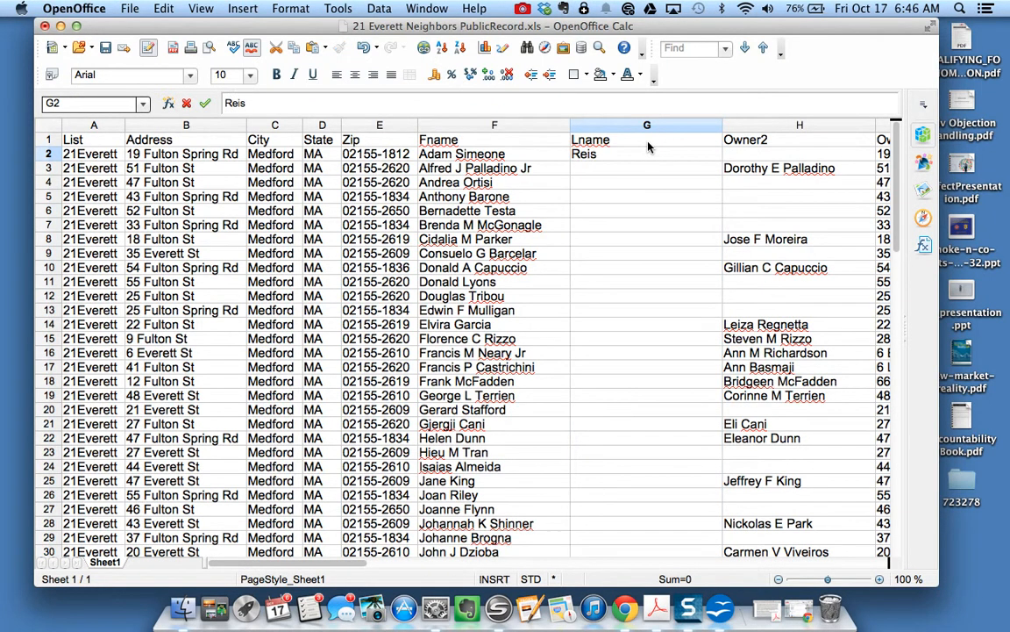
text(idence)
key(Return)
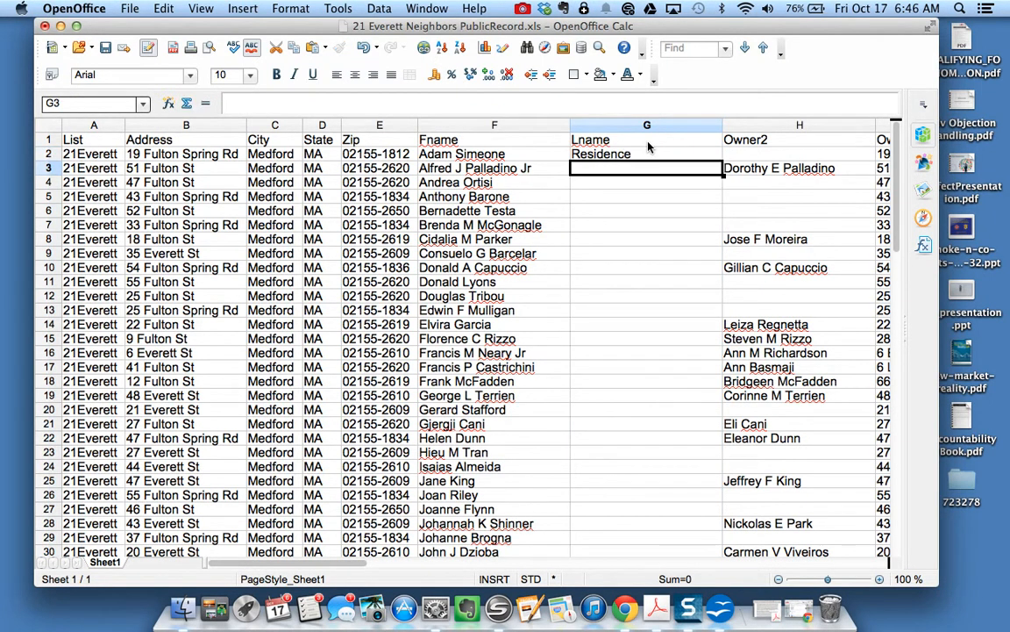
- Paste Residence into G2:G67, confirming the overwrite of existing entries
click(656, 159)
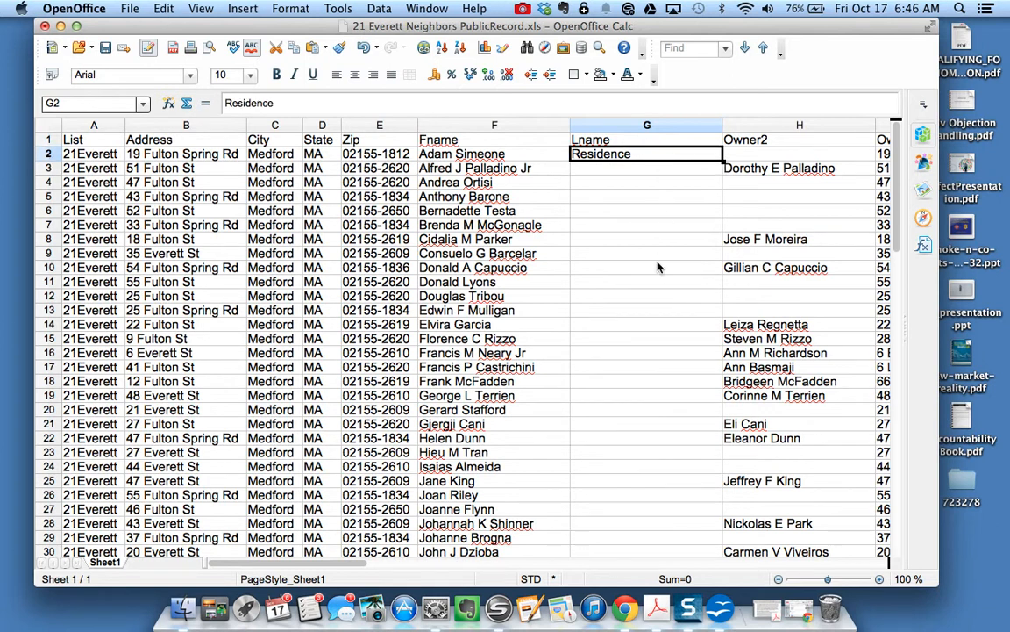
scroll(649, 316, down, 13)
scroll(639, 409, down, 1)
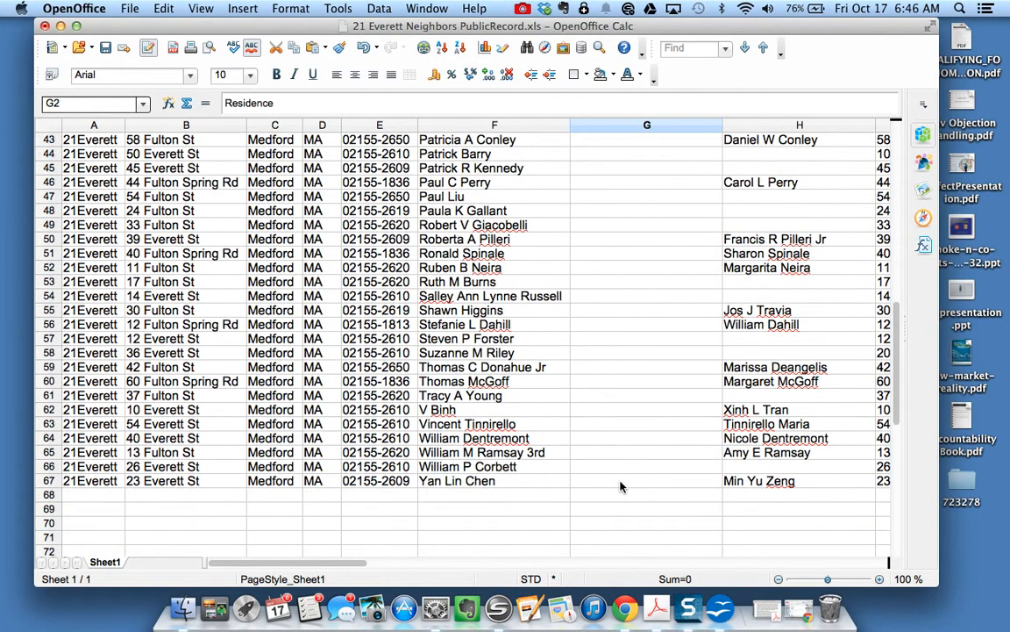
shift+click(619, 481)
text(Residence Residence Residence Residence Residence Residence Residence Residence Residence Residence Residence Residence Residence Residence Residence Residence Residence Residence Residence Residence Residence Residence Residence Residence Residence Residence Residence Residence Residence Residence Residence Residence Residence Residence Residence Residence Residence Residence Residence Residence Residence Residence Residence Residence Residence Residence Residence Residence Residence Residence Residence Residence Residence Residence Residence Residence Residence Residence Residence Residence Residence Residence Residence Residence Residence Residence)
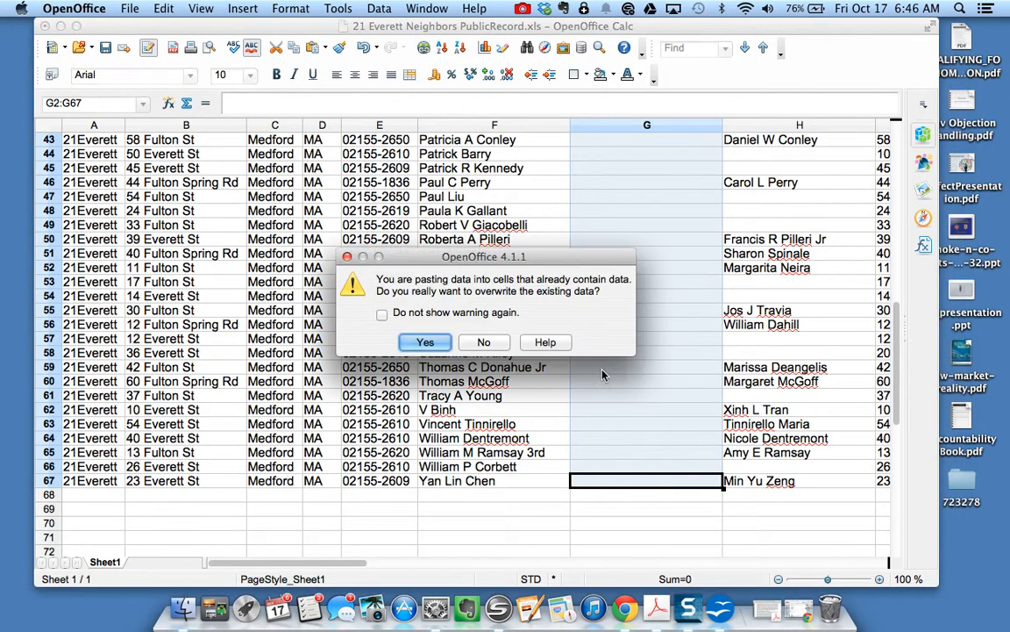
key(Return)
scroll(599, 360, up, 5)
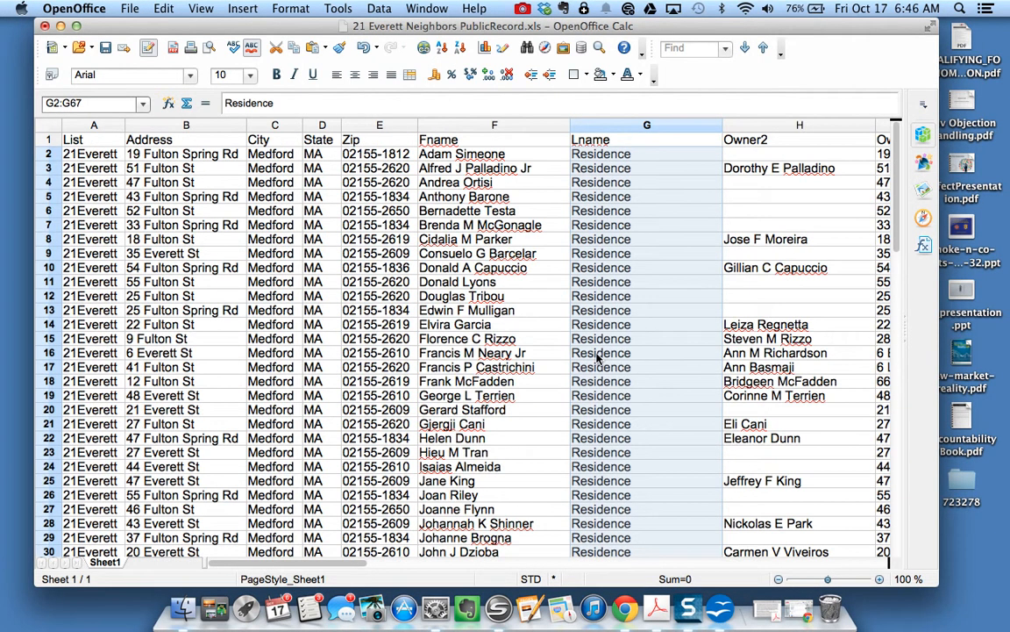
triple_click(449, 150)
- Strip the first names from Fname cells F2–F4, also removing F3's Jr suffix
double_click(436, 154)
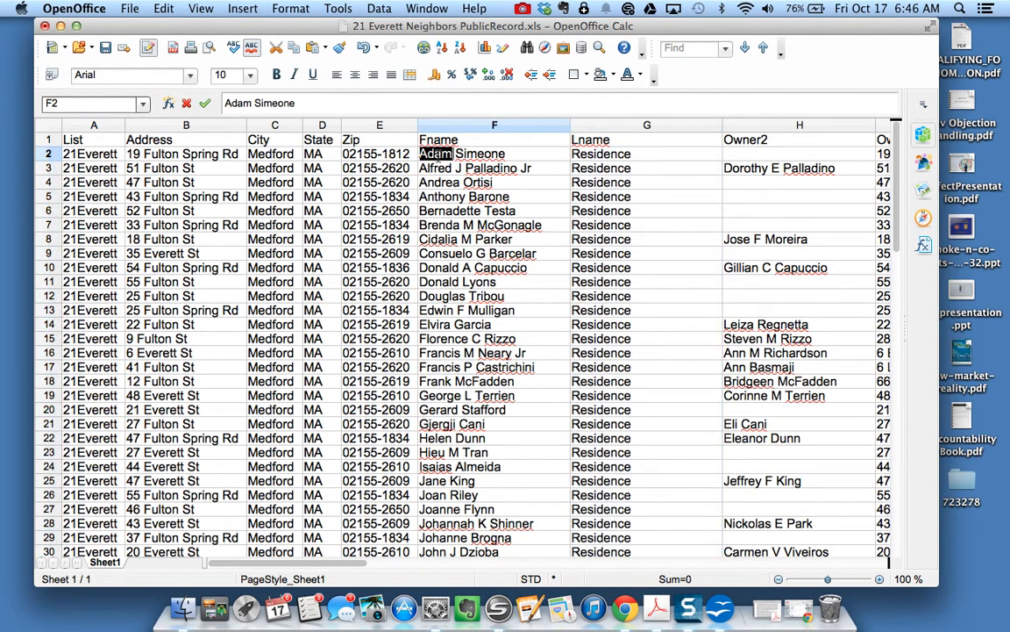
key(Delete)
key(Delete)
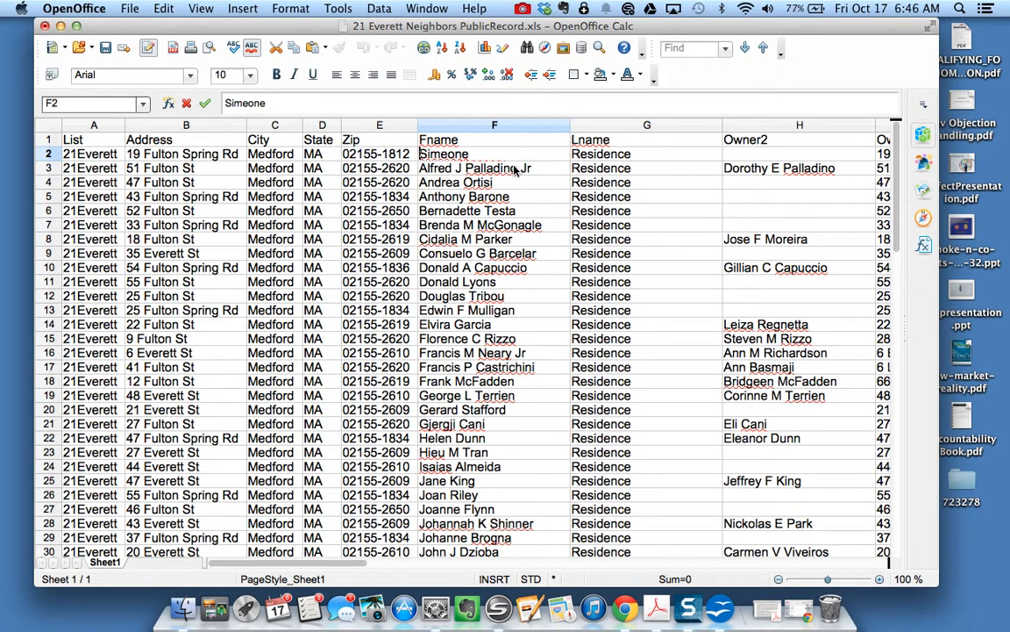
click(465, 167)
double_click(465, 168)
drag(471, 167, 419, 168)
key(Delete)
key(BackSpace)
key(BackSpace)
click(462, 181)
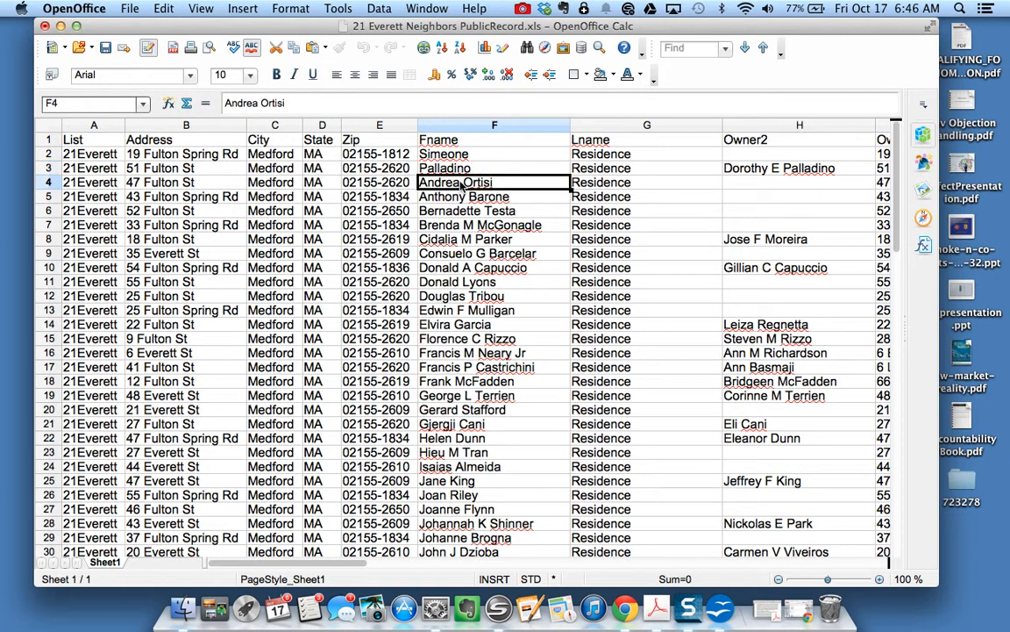
drag(462, 182, 419, 182)
key(Delete)
- Delete the first names from Fname cells F5 and F6
triple_click(465, 195)
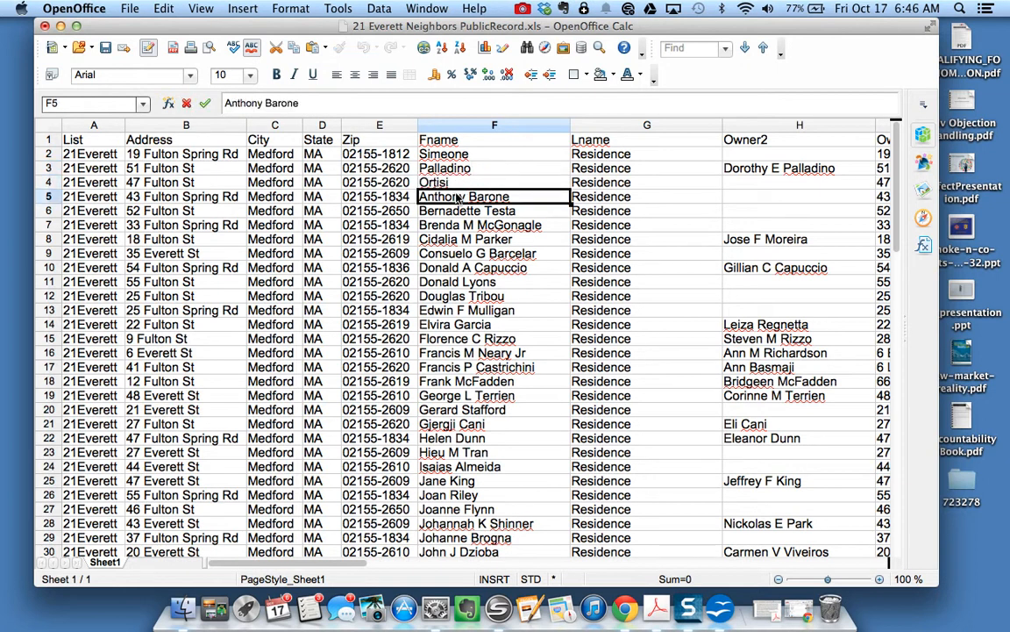
click(488, 211)
click(468, 195)
triple_click(469, 195)
click(468, 196)
drag(468, 195, 420, 195)
key(Delete)
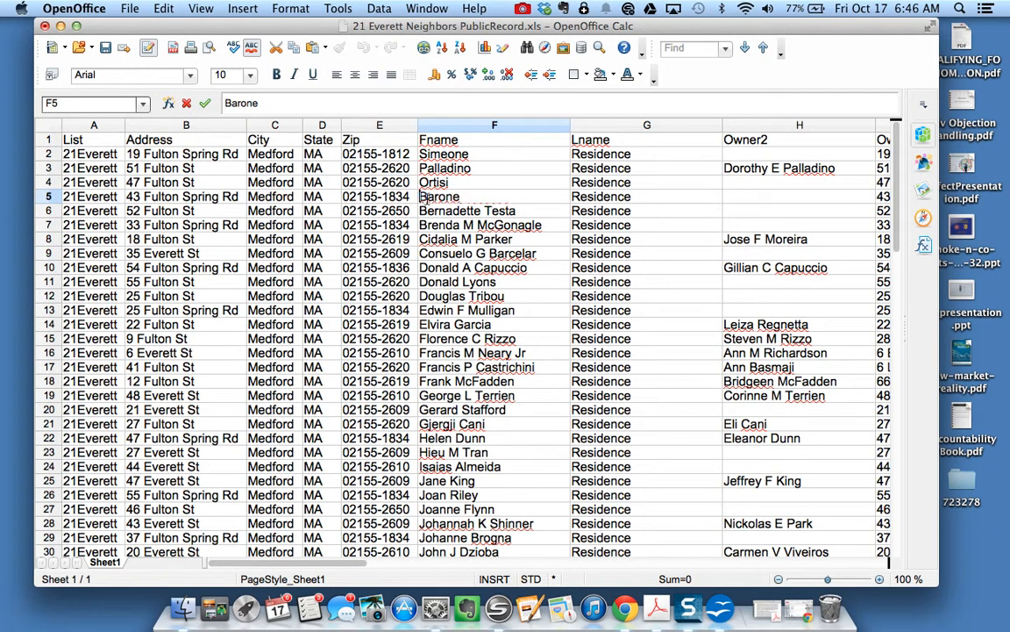
double_click(480, 212)
drag(479, 212, 419, 212)
key(Delete)
- Remove the first names and initials from F7 and F8, then scroll back to the top
click(473, 225)
double_click(473, 226)
drag(479, 225, 358, 230)
key(Delete)
click(427, 239)
double_click(474, 239)
key(Delete)
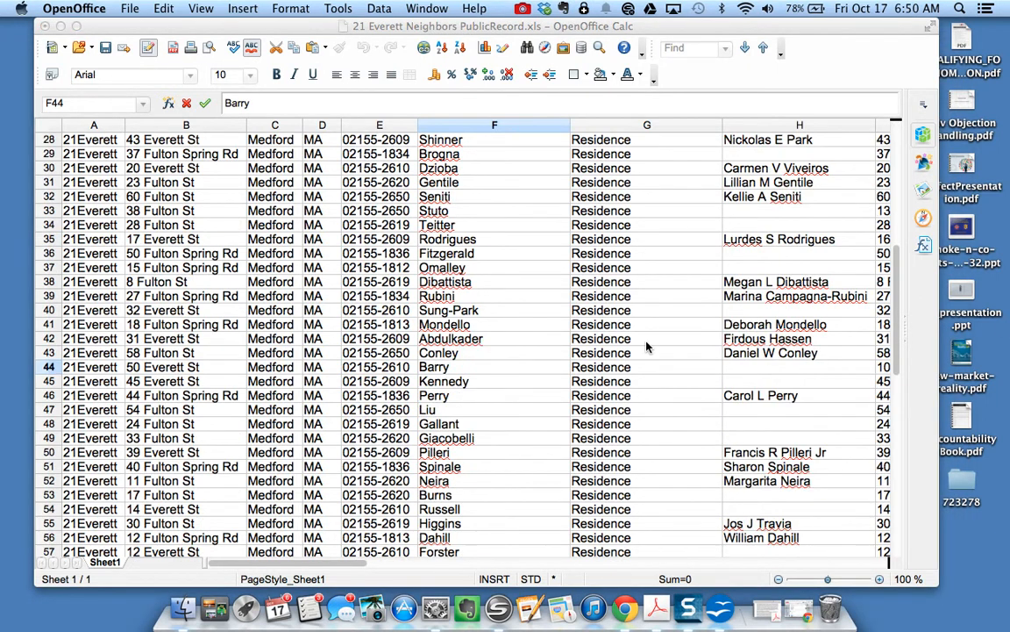
scroll(608, 351, down, 4)
scroll(608, 351, up, 2)
scroll(608, 351, up, 12)
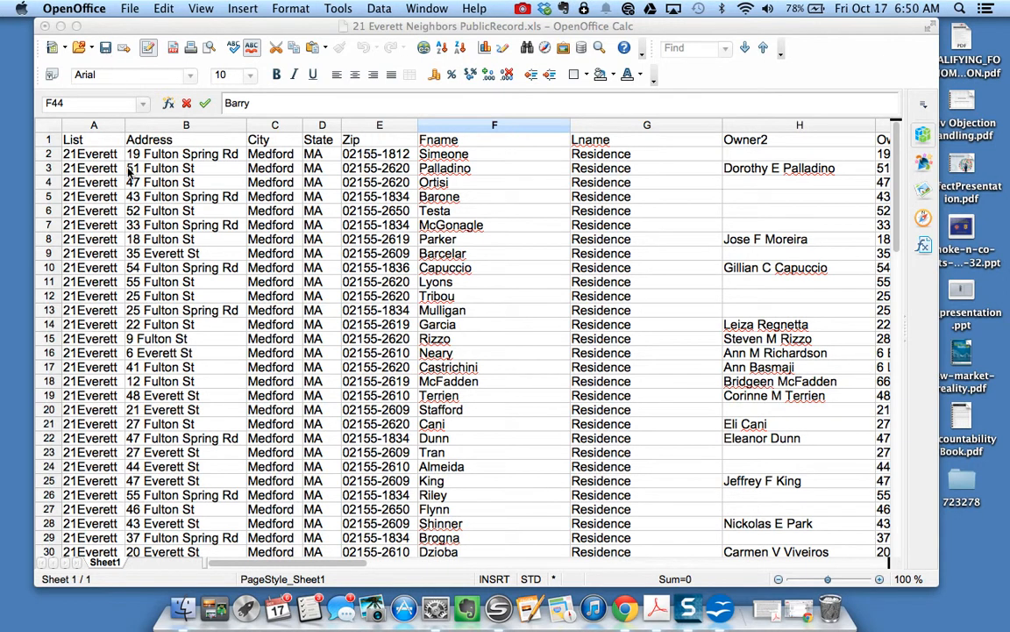
- Save the sheet as Text CSV 21 Everett Neighbors PublicRecord.csv with Tab as field delimiter
click(158, 40)
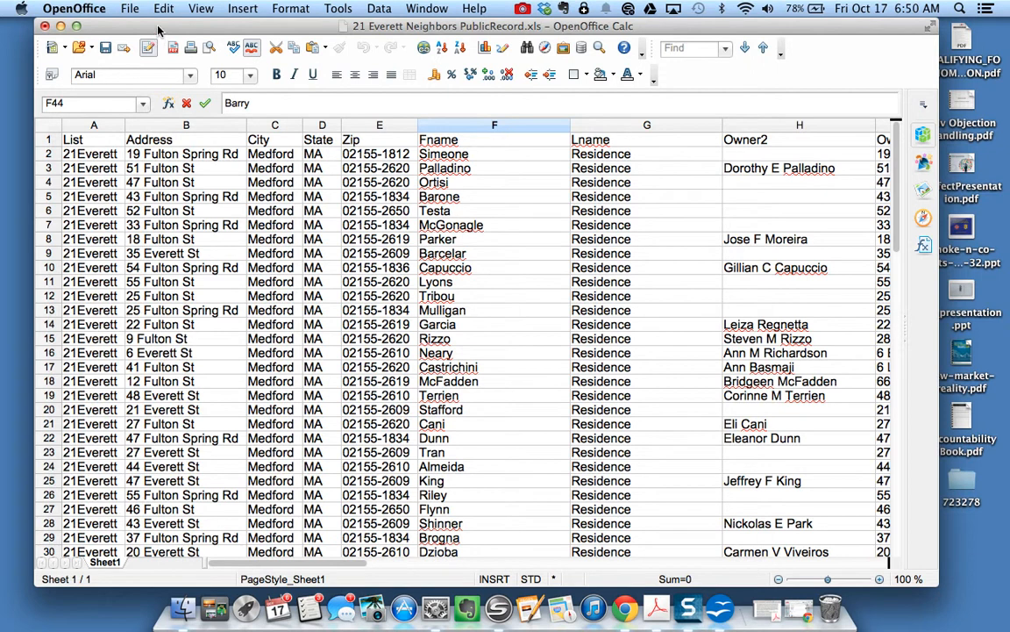
click(129, 9)
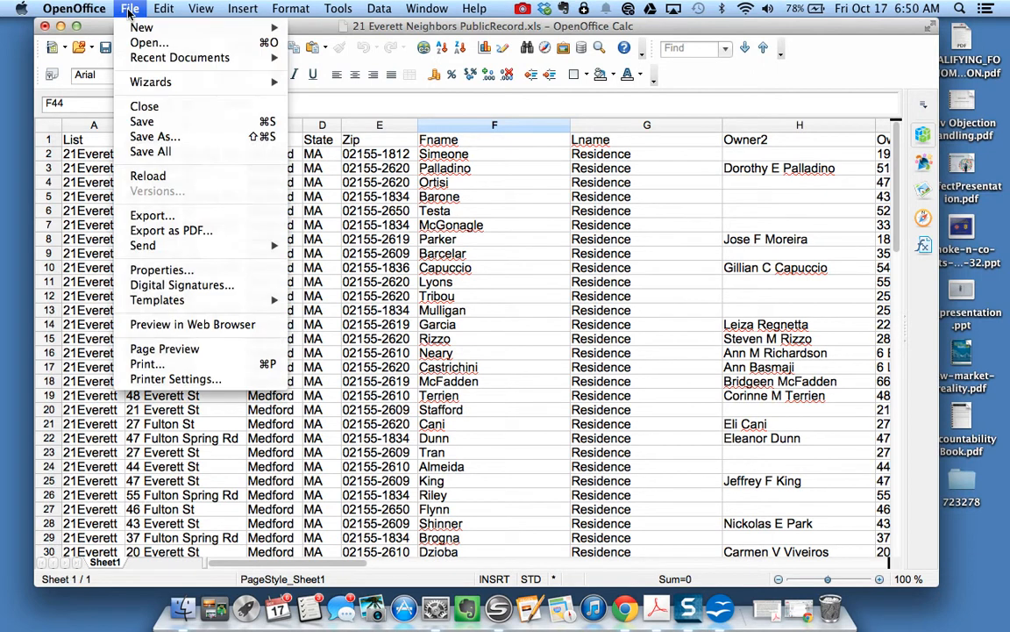
click(145, 138)
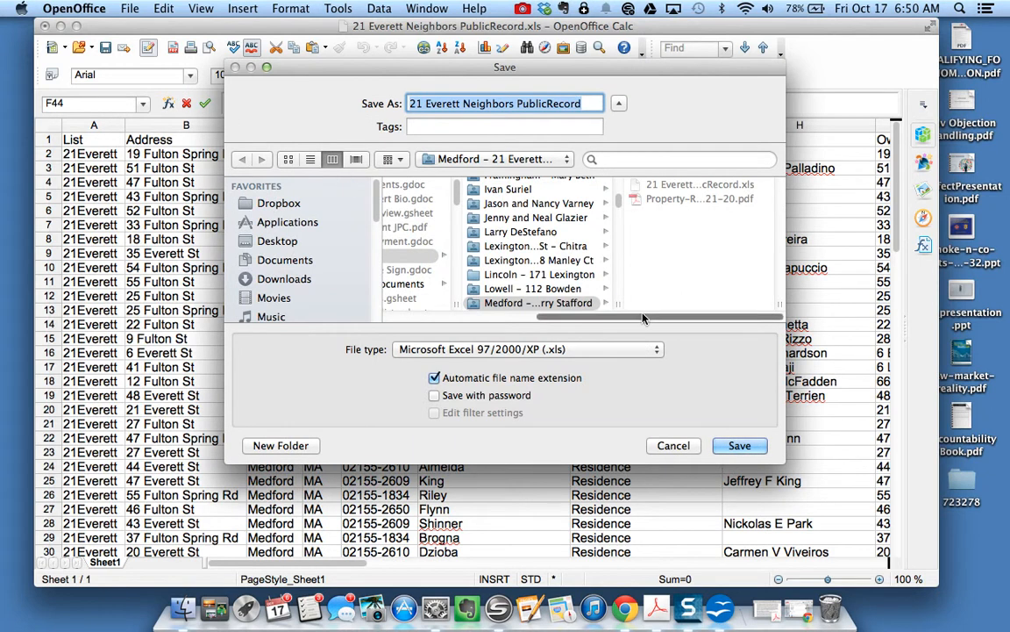
click(575, 348)
click(491, 471)
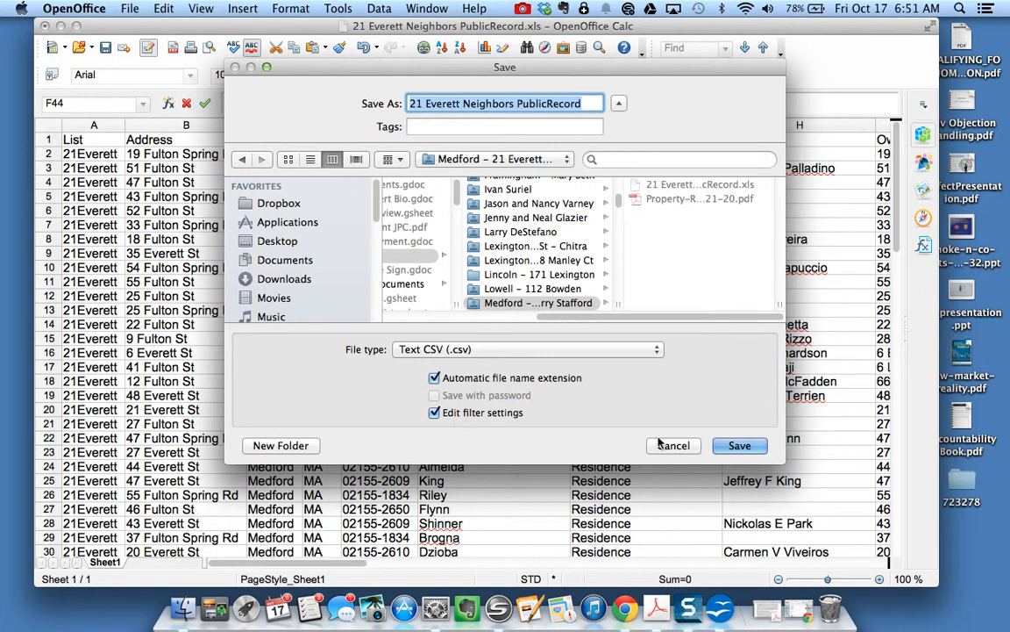
click(750, 449)
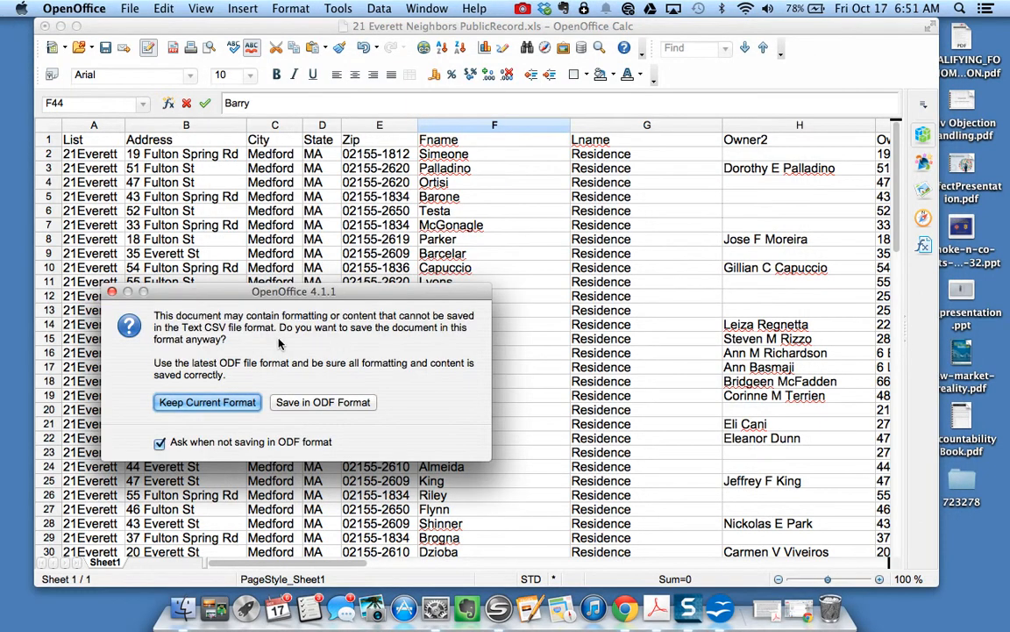
click(172, 405)
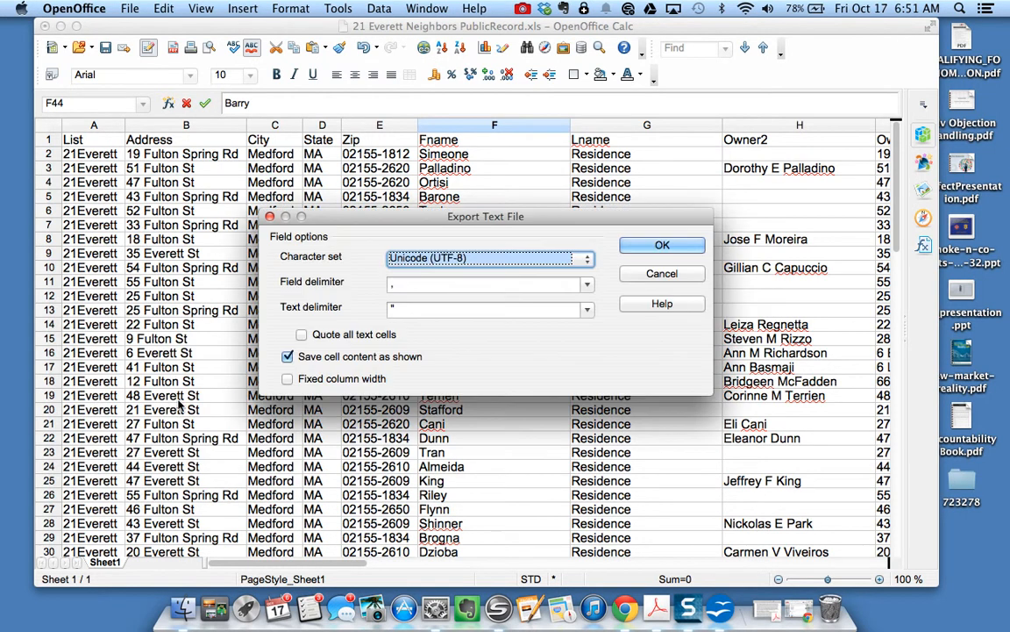
click(588, 284)
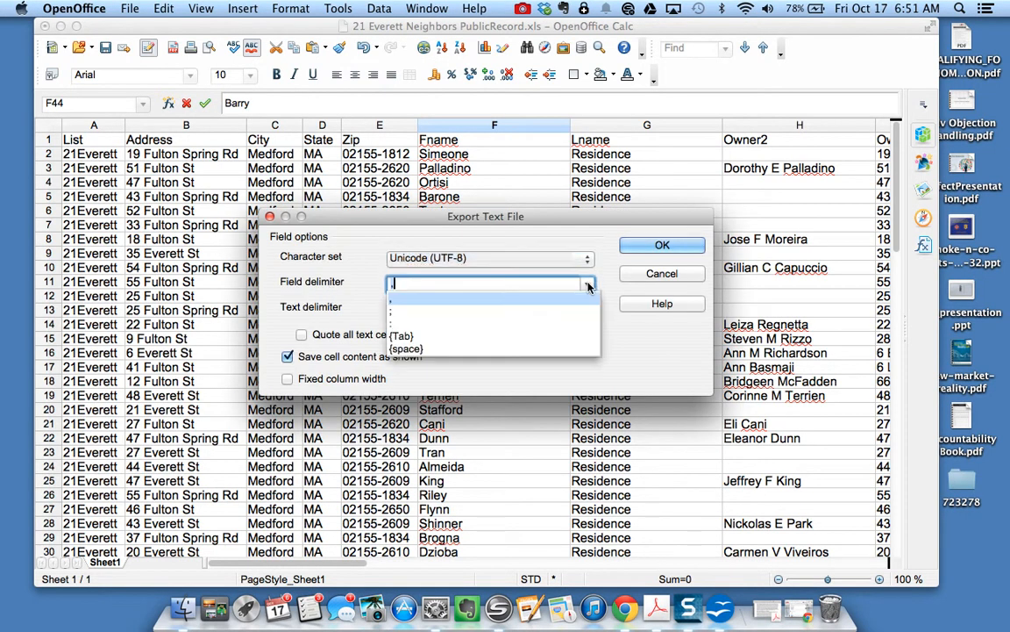
click(575, 344)
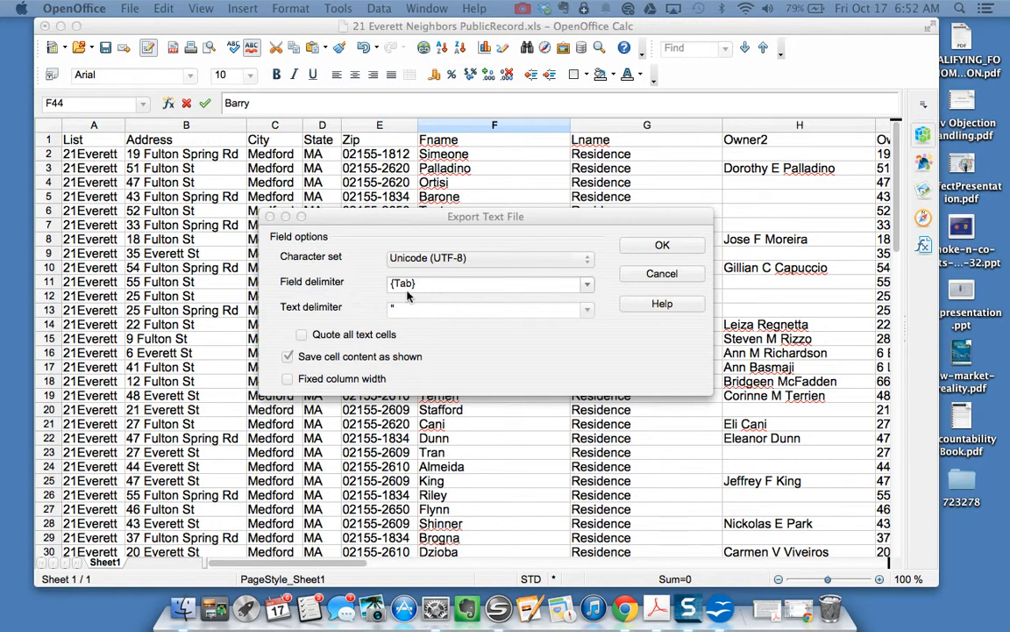
click(636, 249)
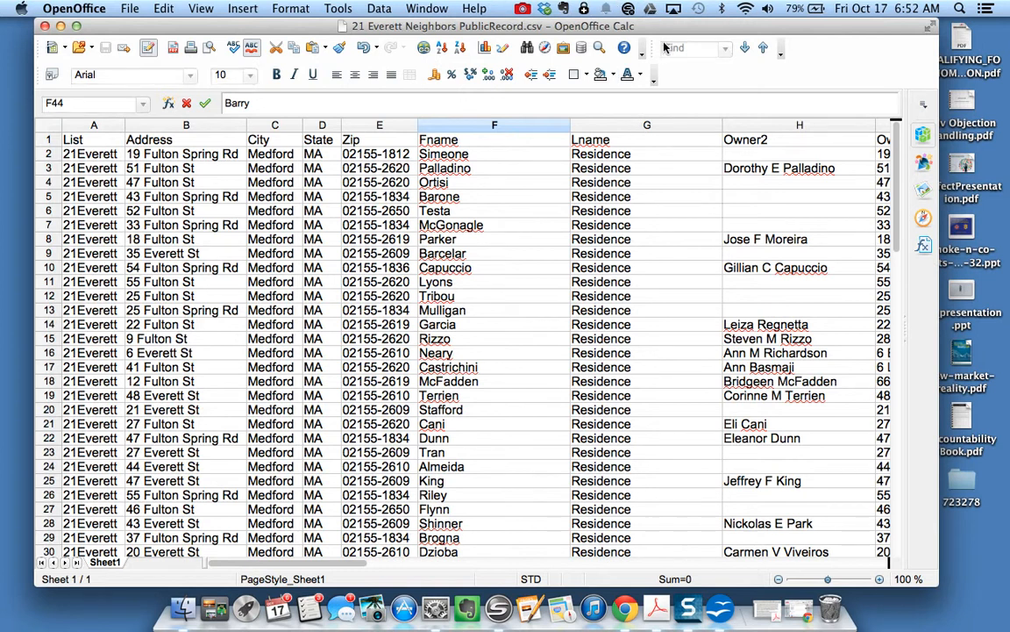
click(650, 8)
- Open the Google Drive folder in Finder, select the new CSV beside the XLS, and return to Chrome
click(675, 142)
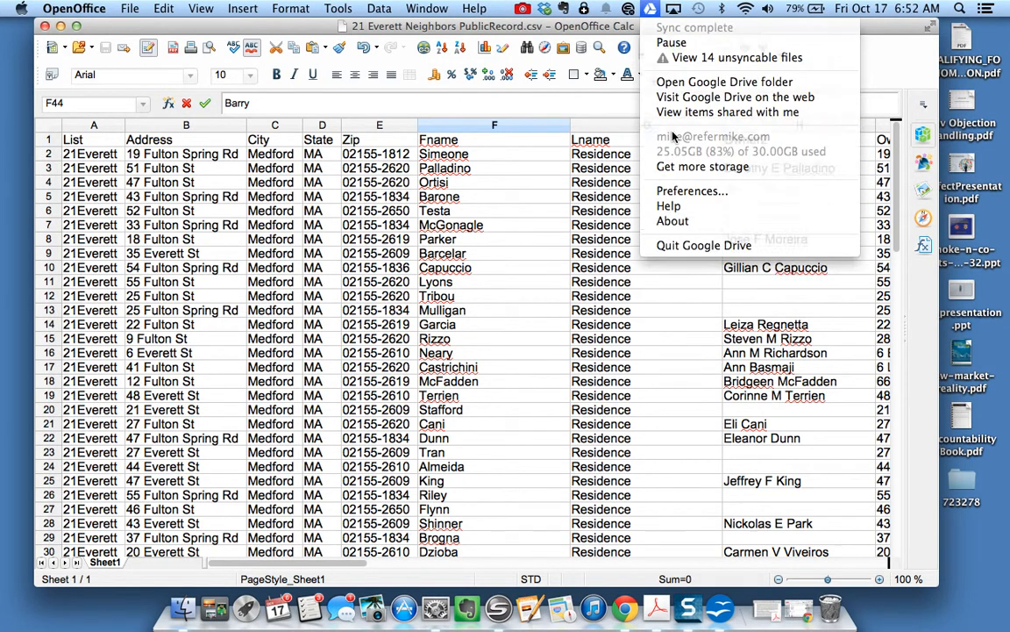
click(650, 8)
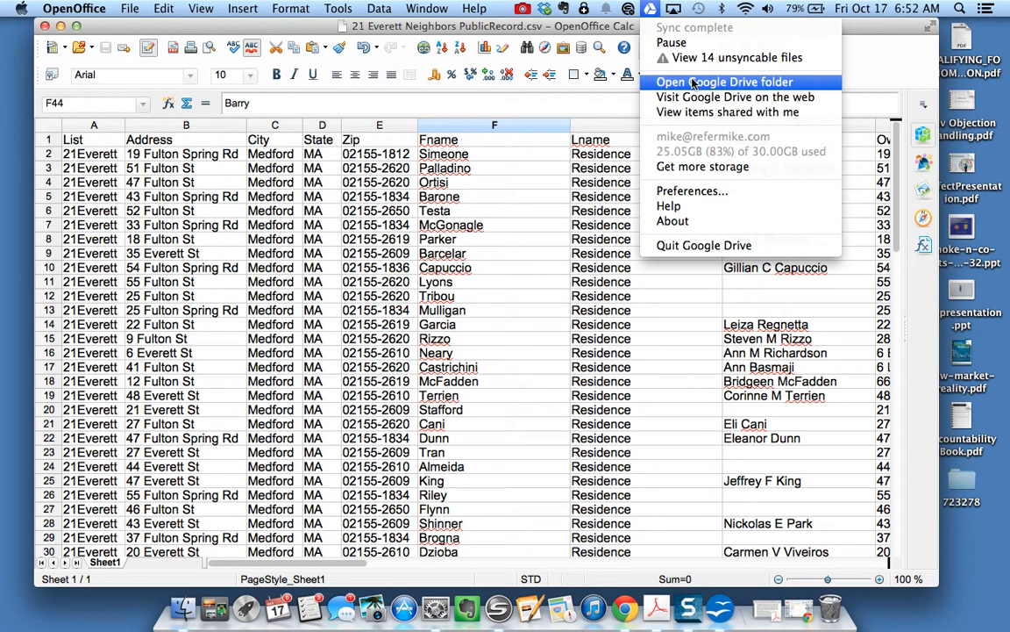
click(689, 83)
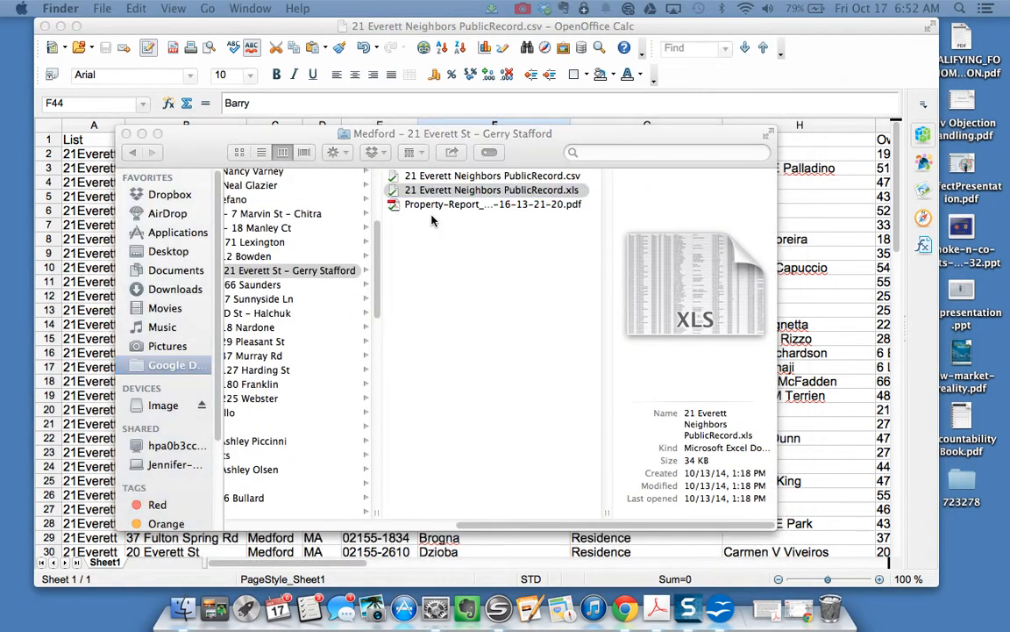
click(434, 184)
key(Up)
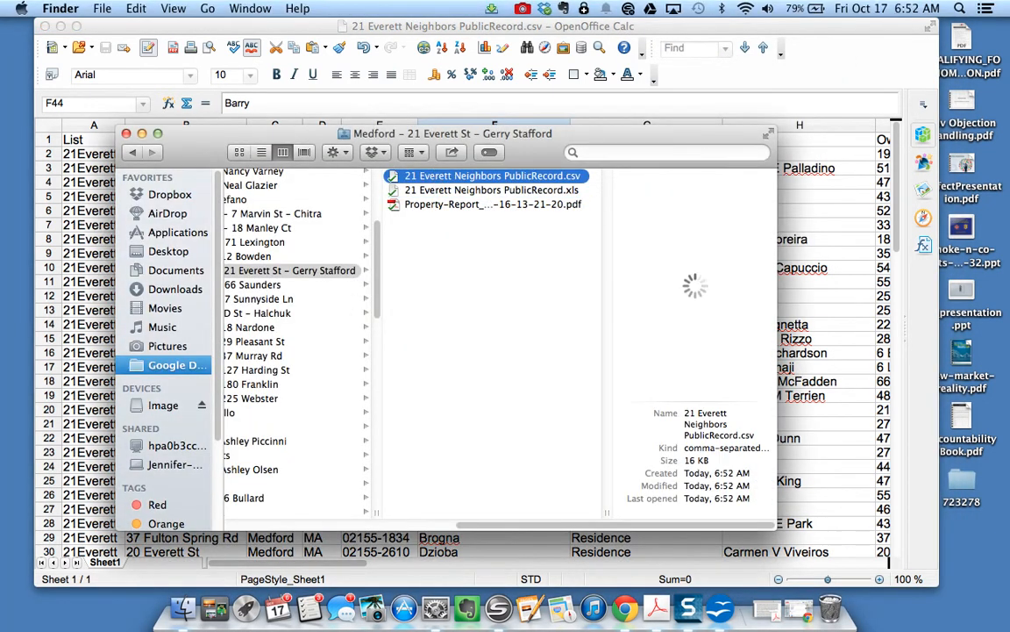
key(super+Tab)
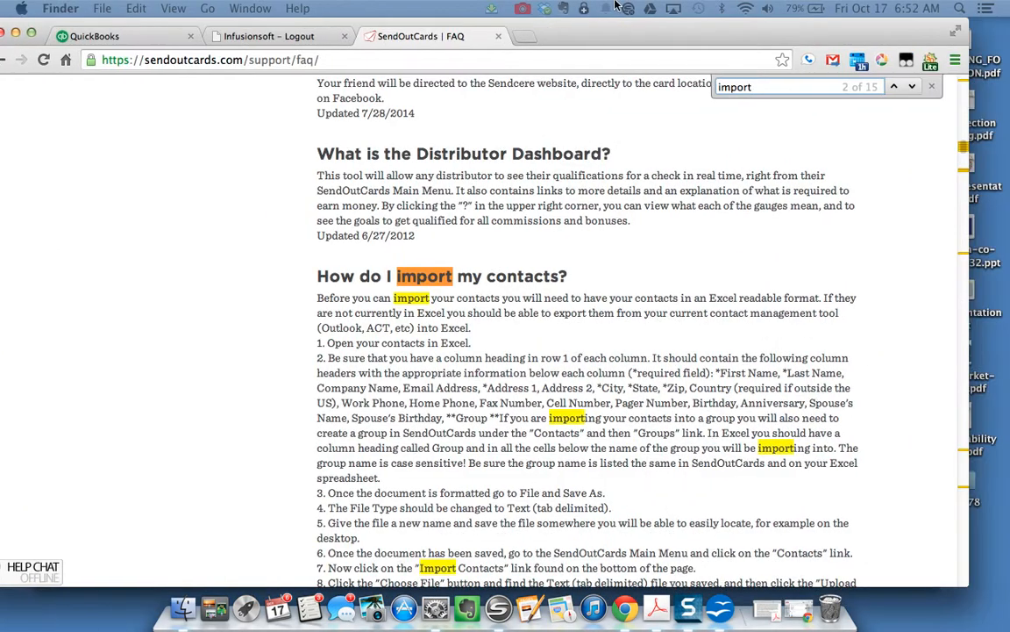
- Go to Contacts > Import in the SendOutCards navigation bar
scroll(495, 255, up, 15)
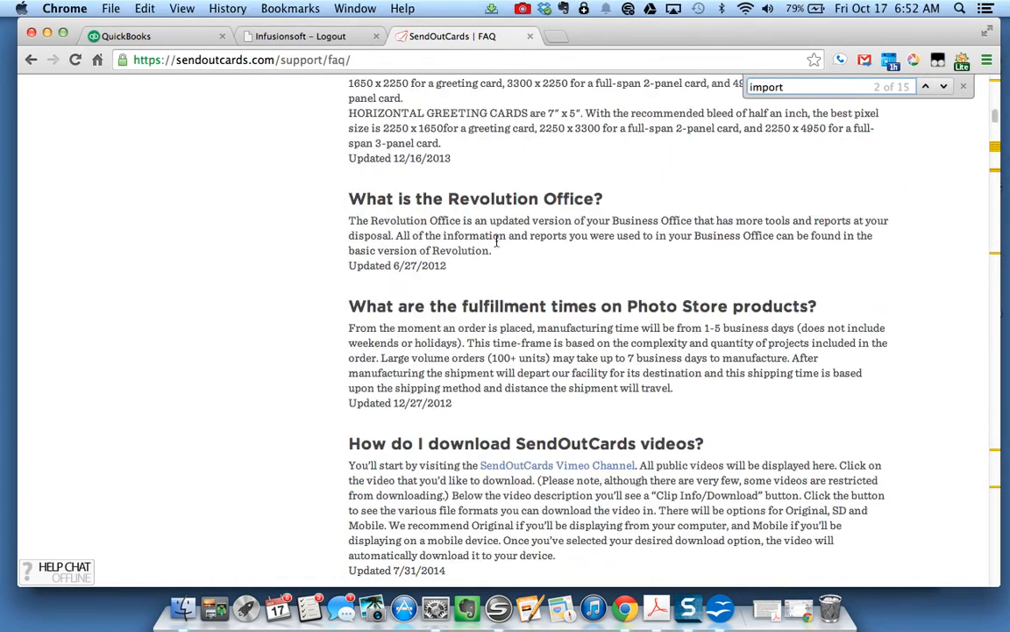
mouse_move(332, 168)
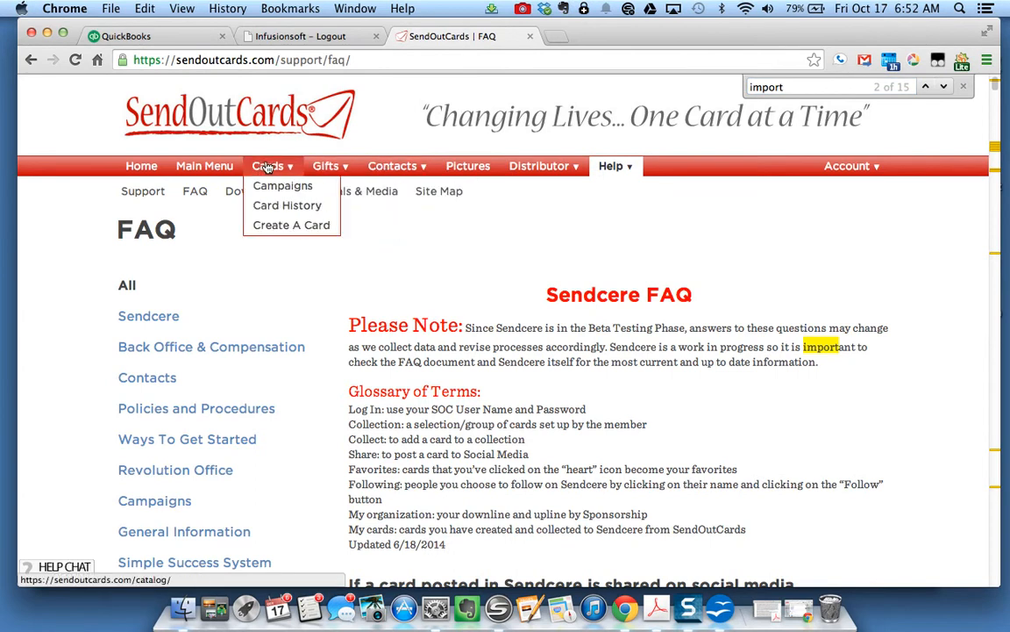
mouse_move(399, 169)
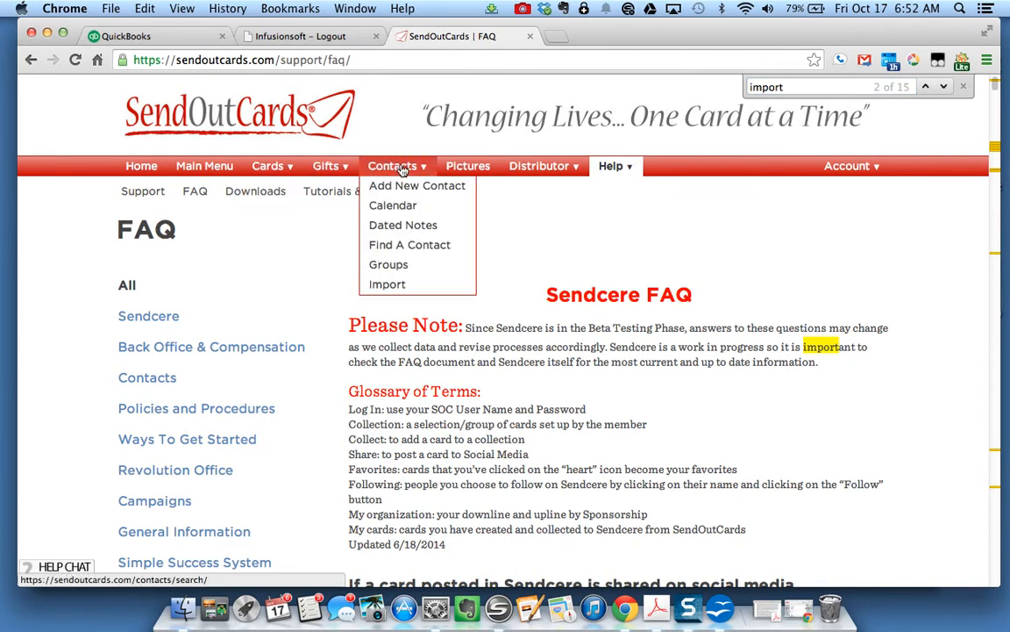
click(387, 284)
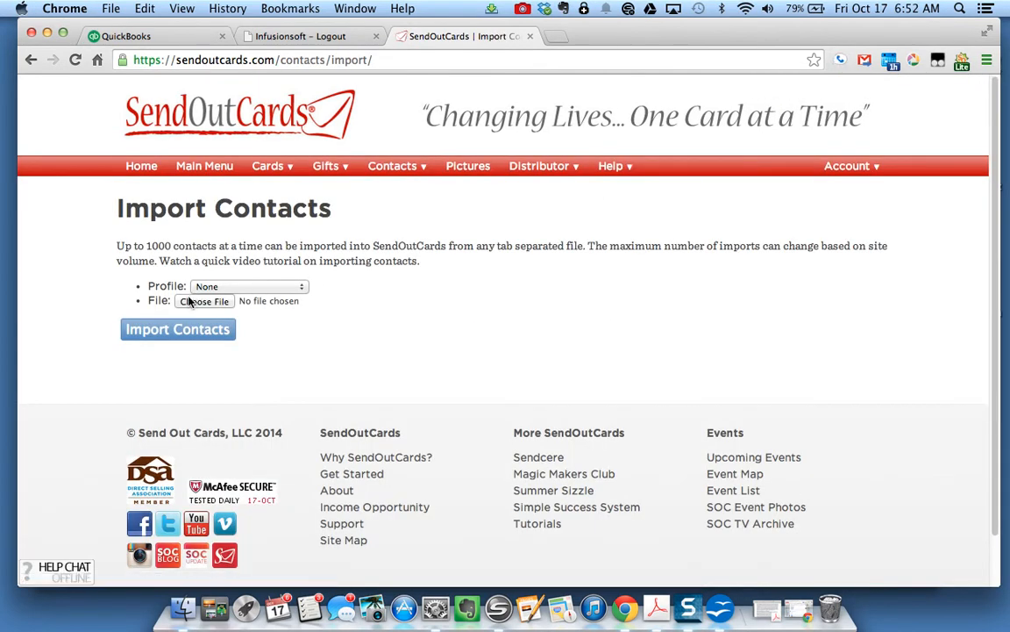
- Choose the 21 Everett Neighbors CSV file and start importing it
click(187, 302)
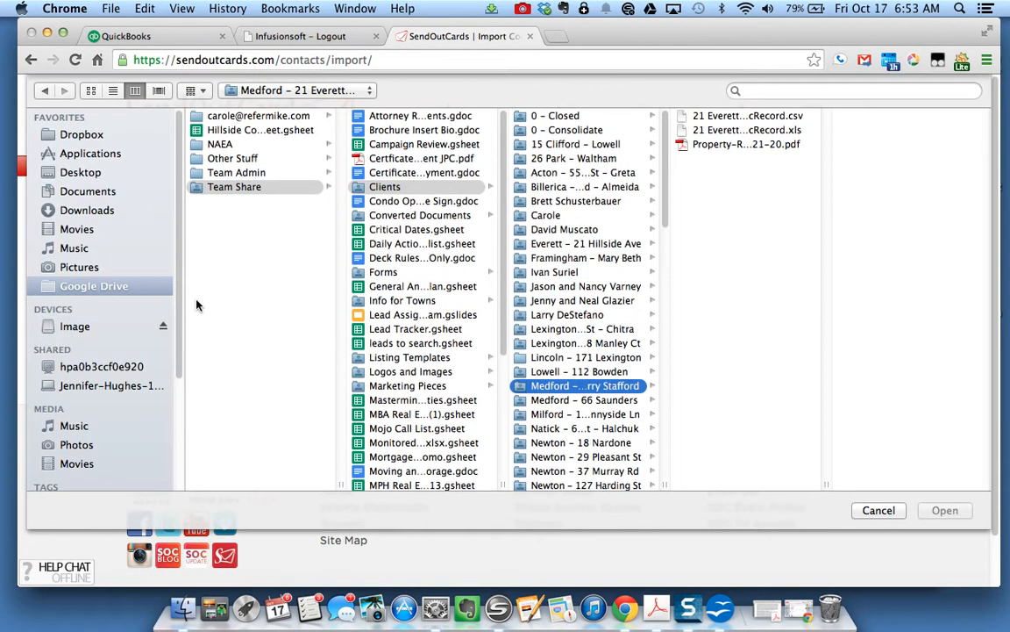
click(734, 120)
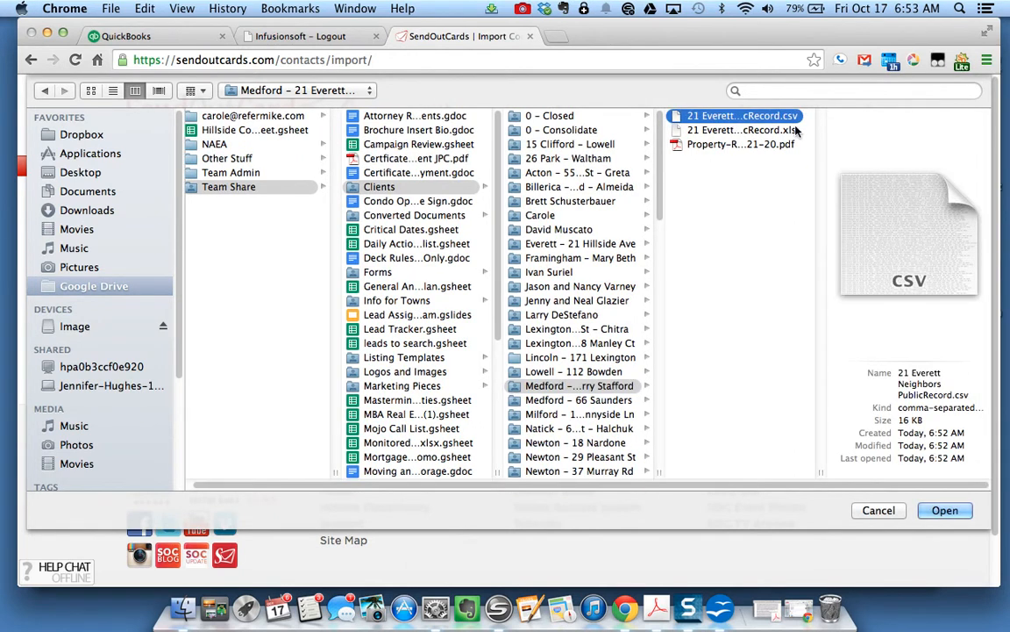
click(878, 510)
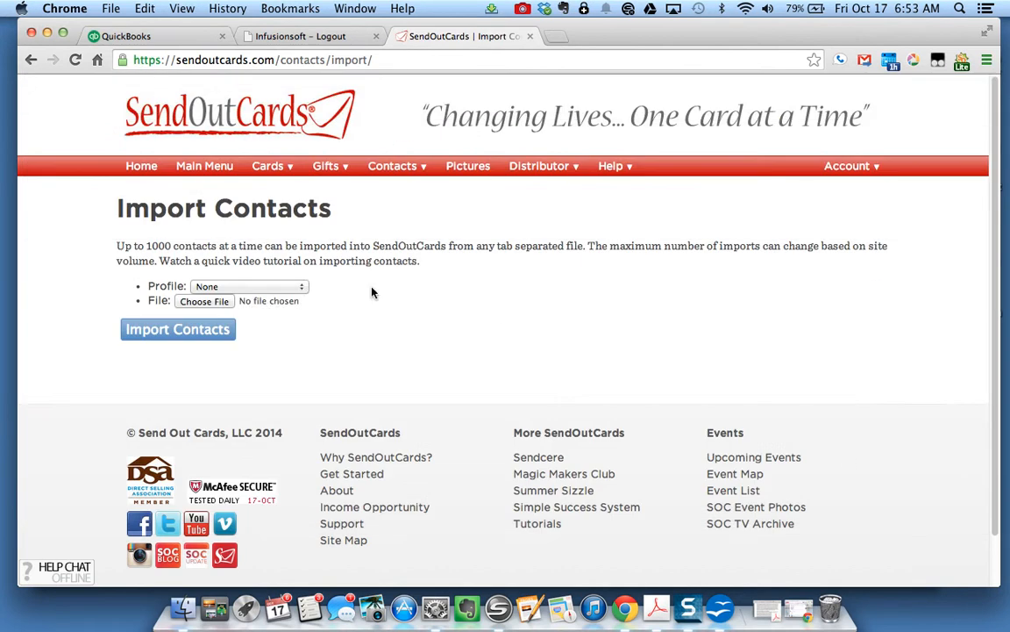
click(171, 333)
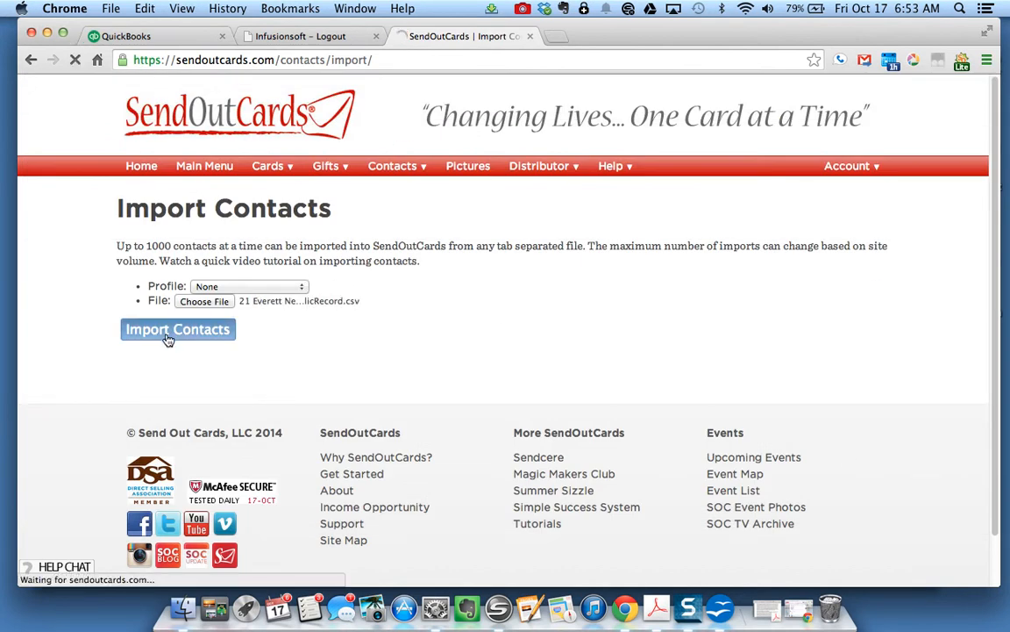
- Inspect the First Name and Home Phone column options without changing them
scroll(366, 429, down, 4)
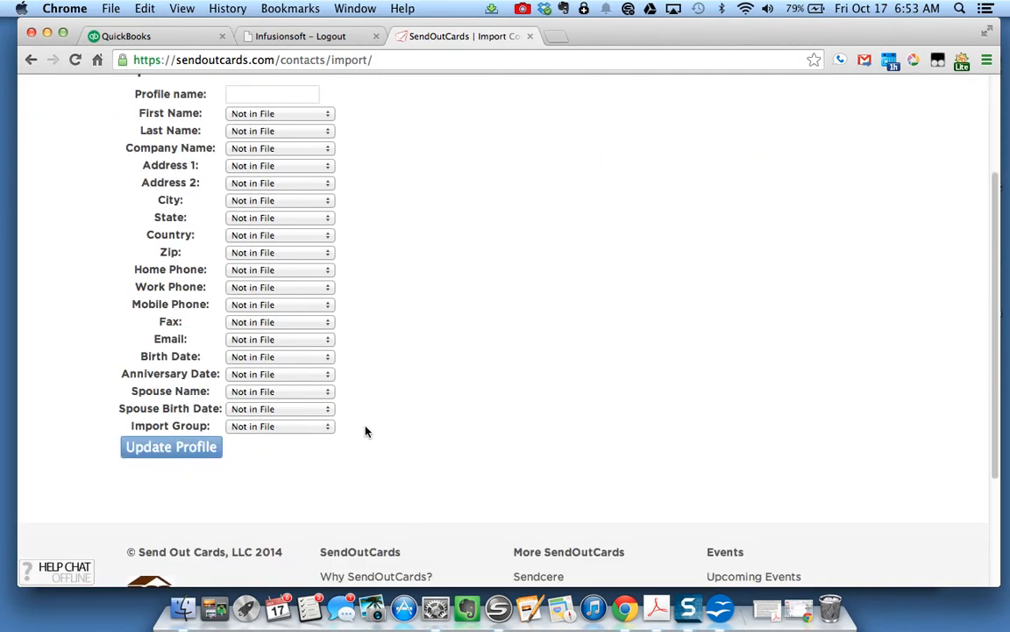
scroll(355, 365, up, 1)
click(237, 141)
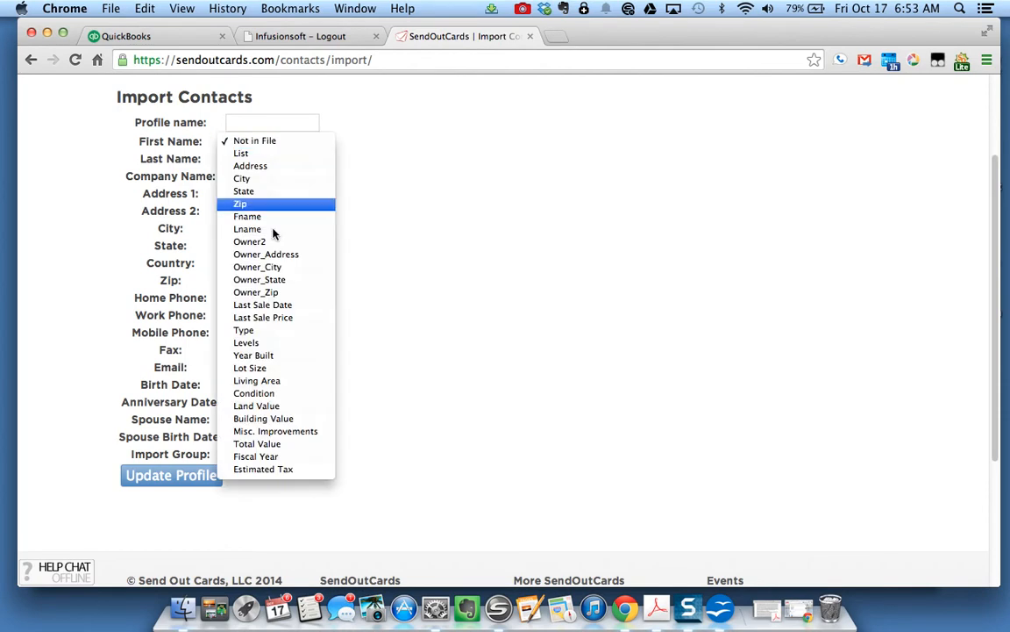
click(415, 172)
click(282, 299)
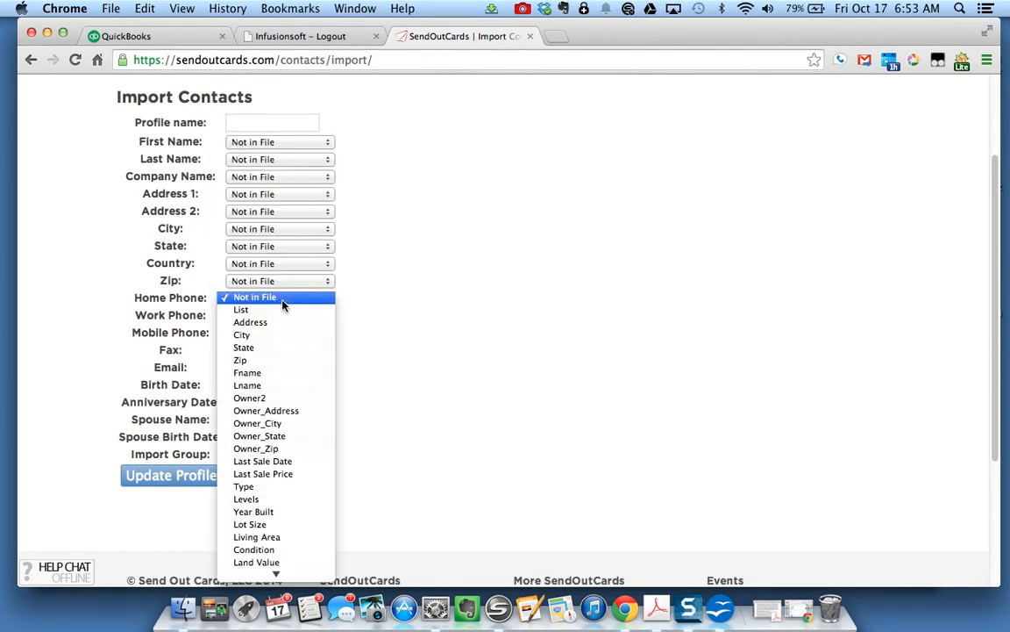
click(1007, 251)
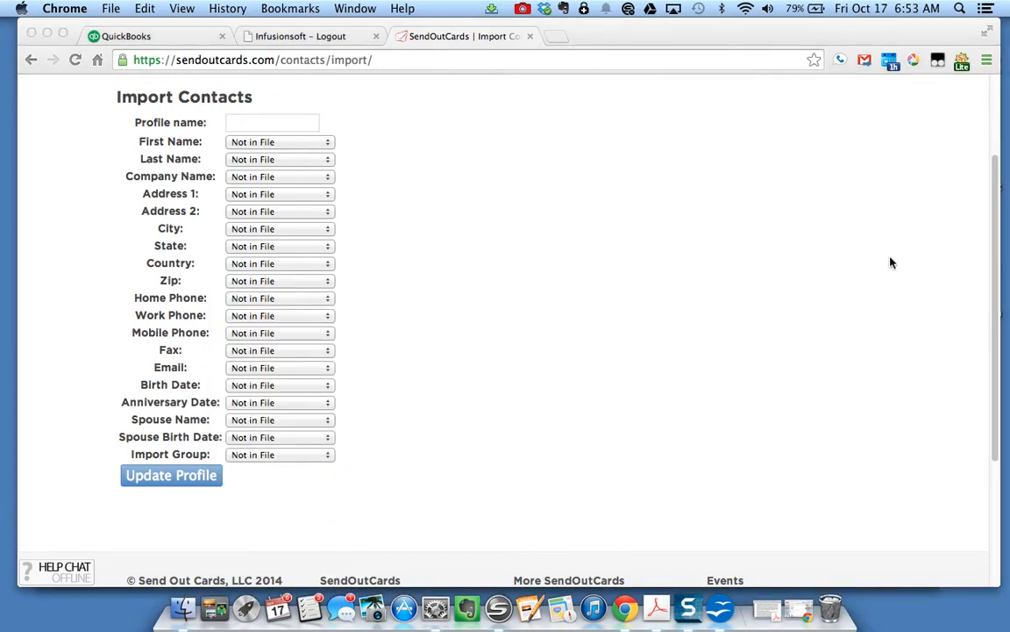
click(277, 143)
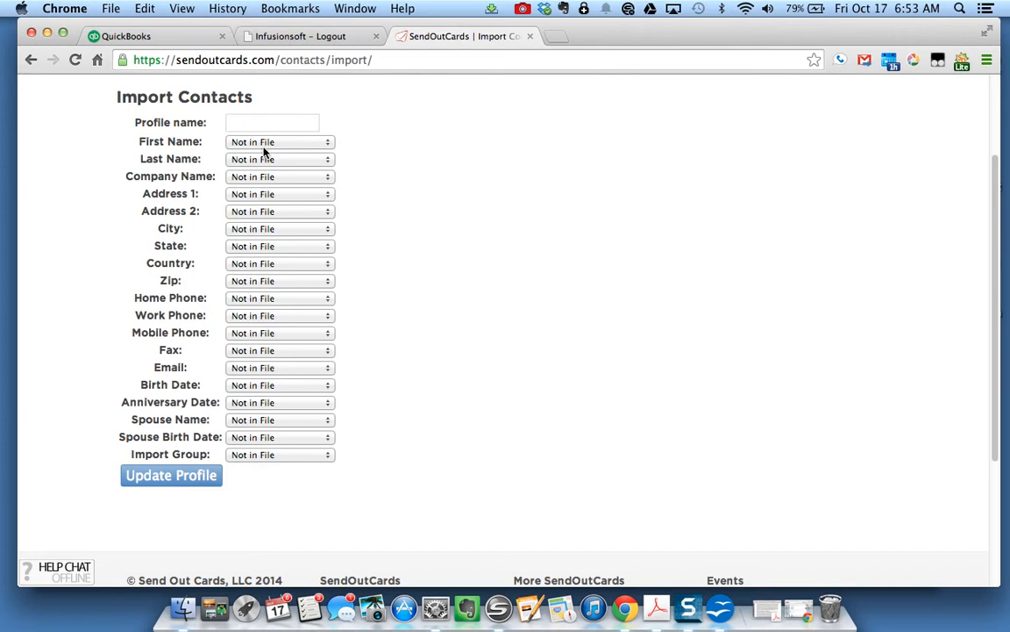
- Name the profile 21Everett and map First Name to Fname, Last Name to Lname, Import Group to List
click(259, 123)
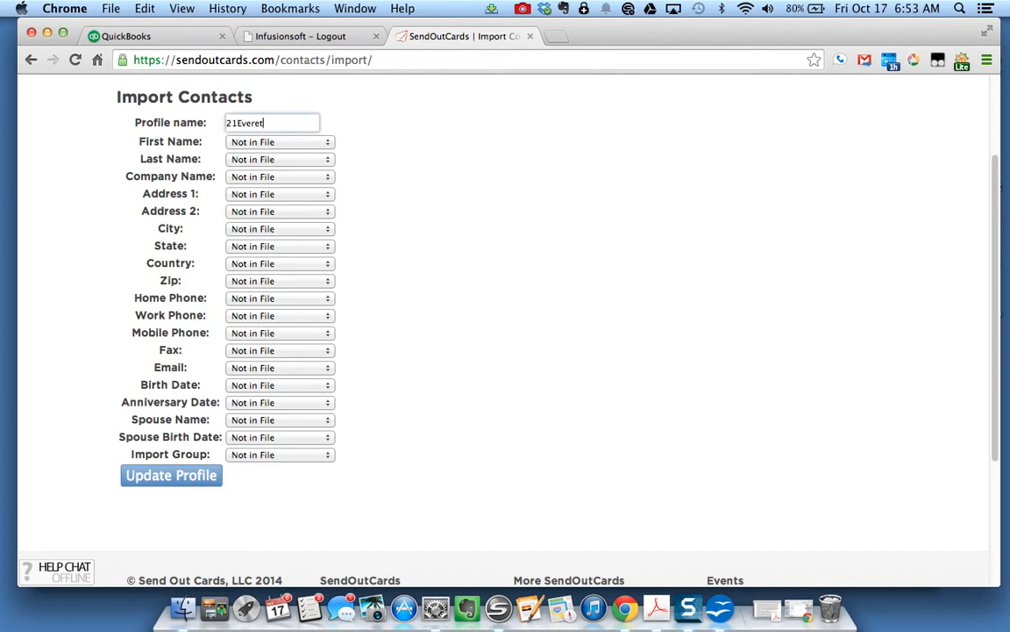
click(281, 143)
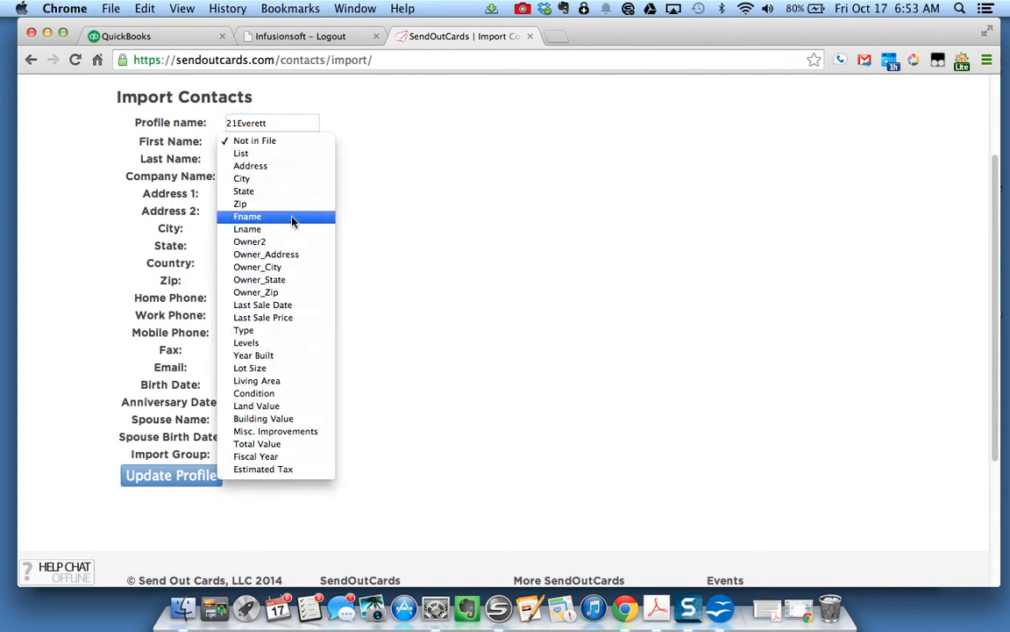
click(292, 217)
click(291, 159)
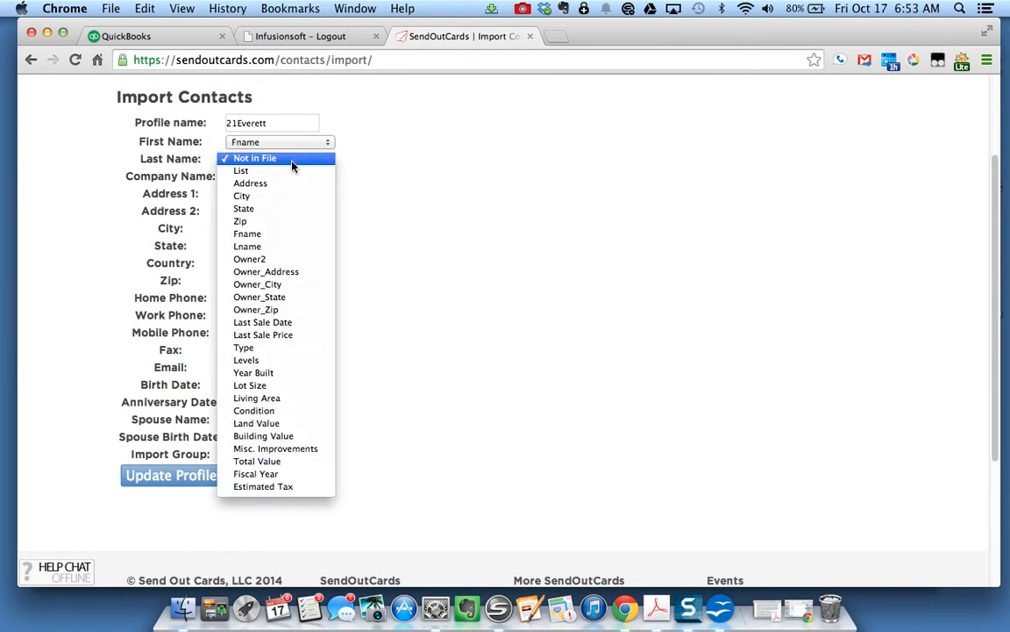
click(275, 249)
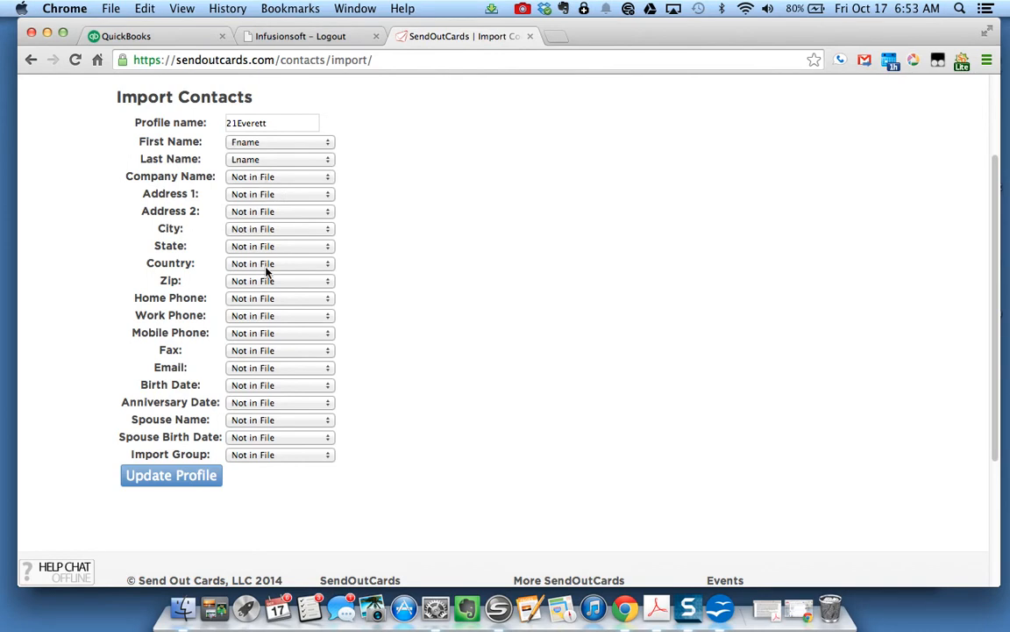
click(285, 455)
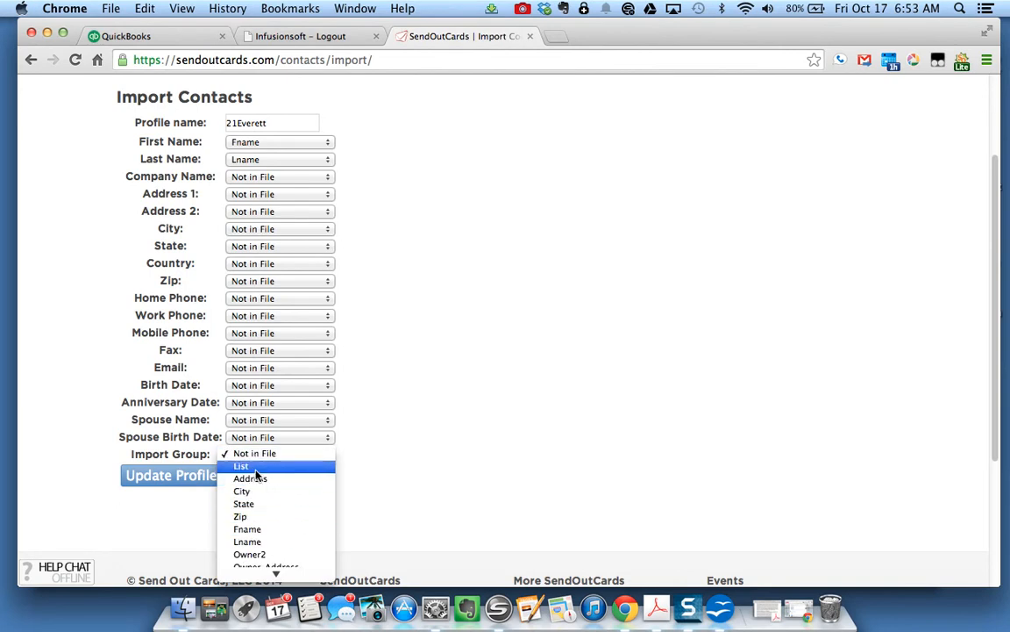
click(264, 470)
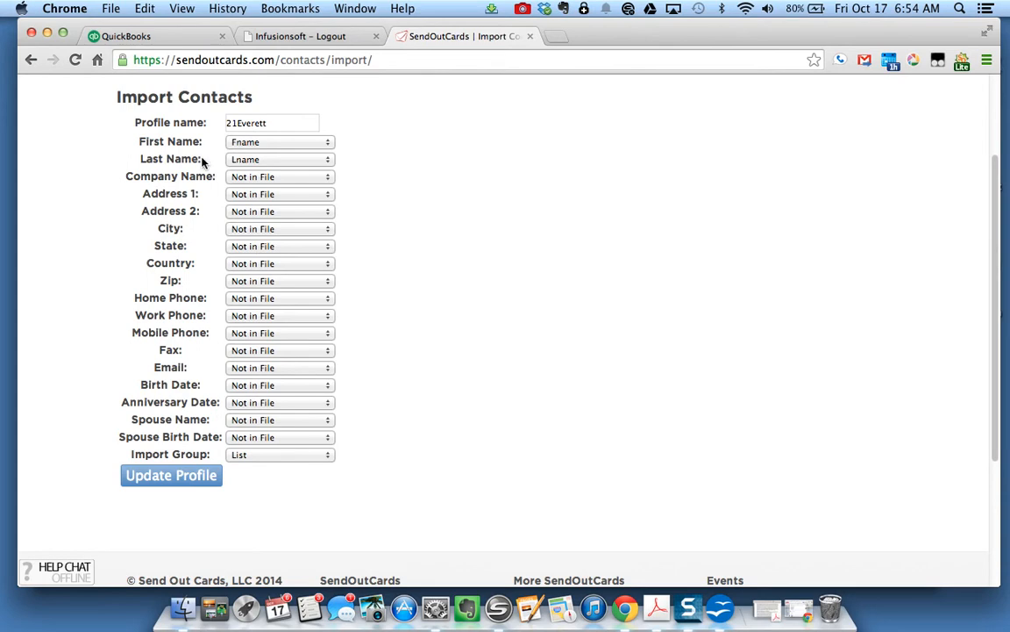
- Map Address 1, City, State, Zip to the Owner_ columns, leaving Address 2 and Country as Not in File
click(259, 194)
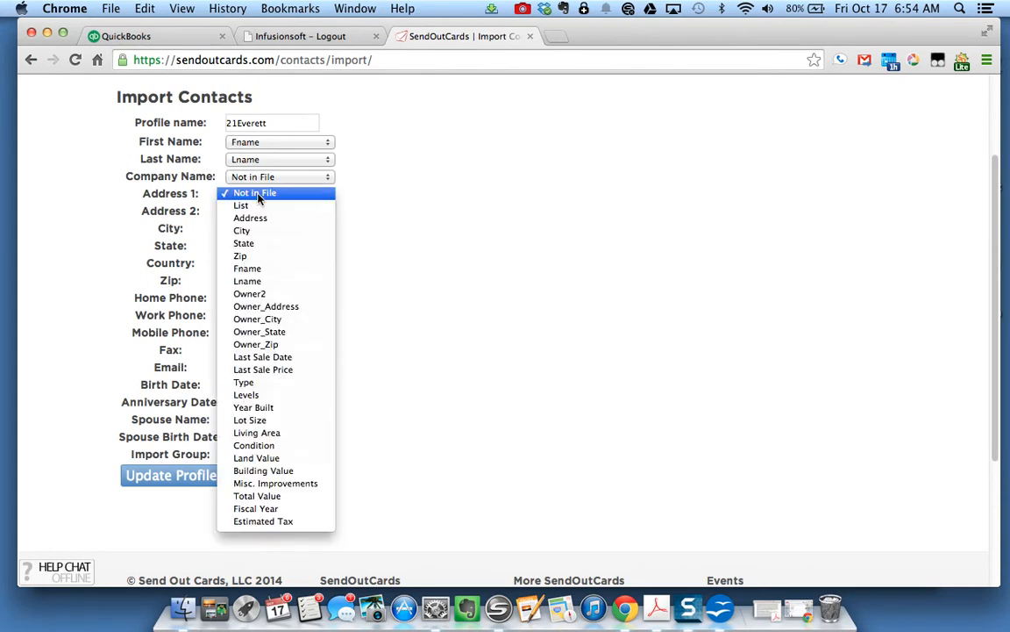
click(279, 309)
click(269, 212)
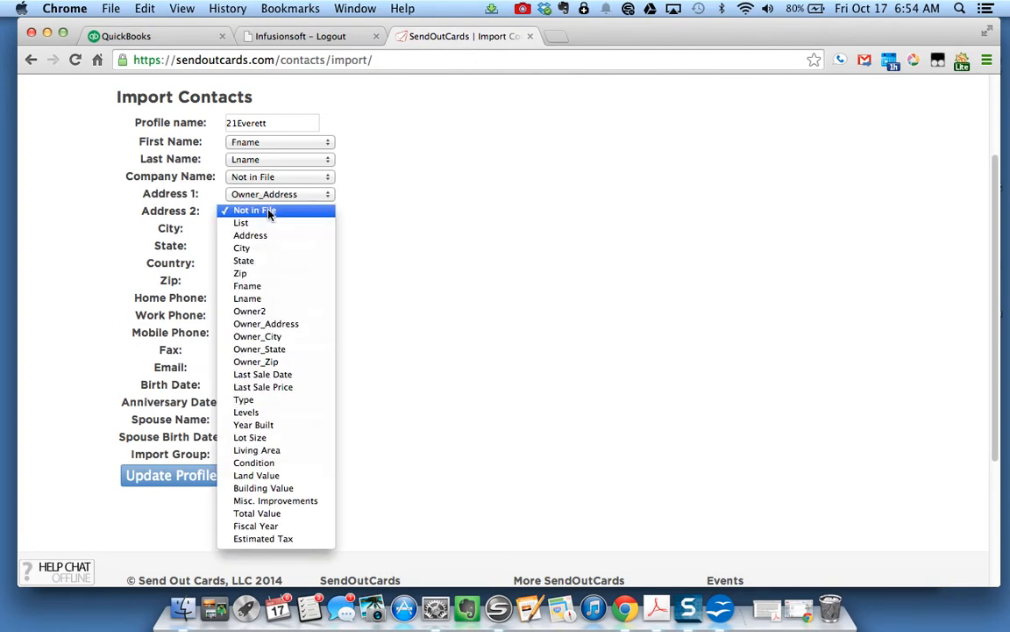
click(268, 213)
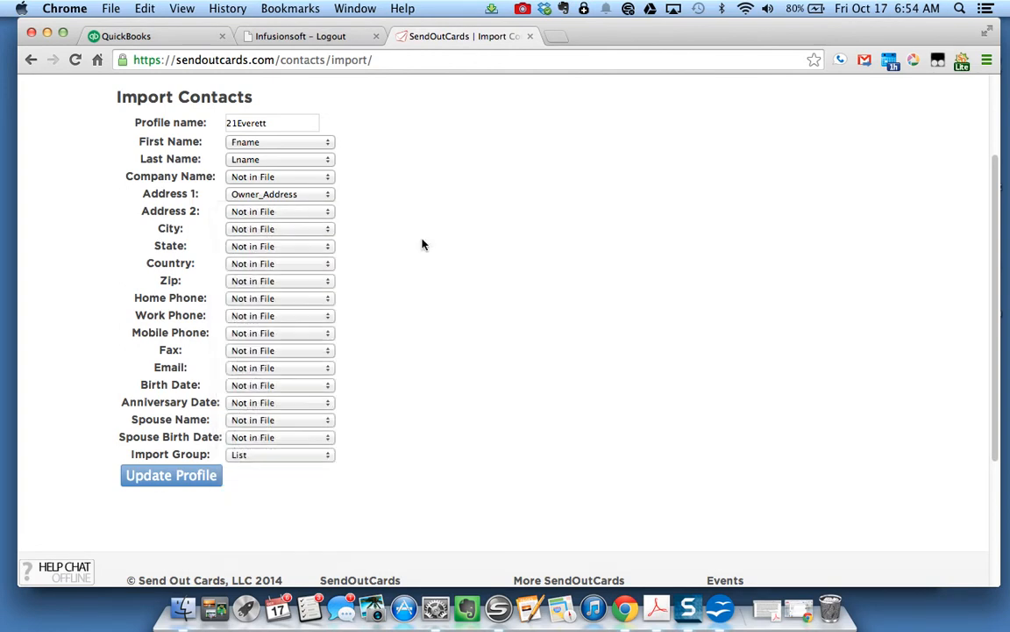
click(293, 230)
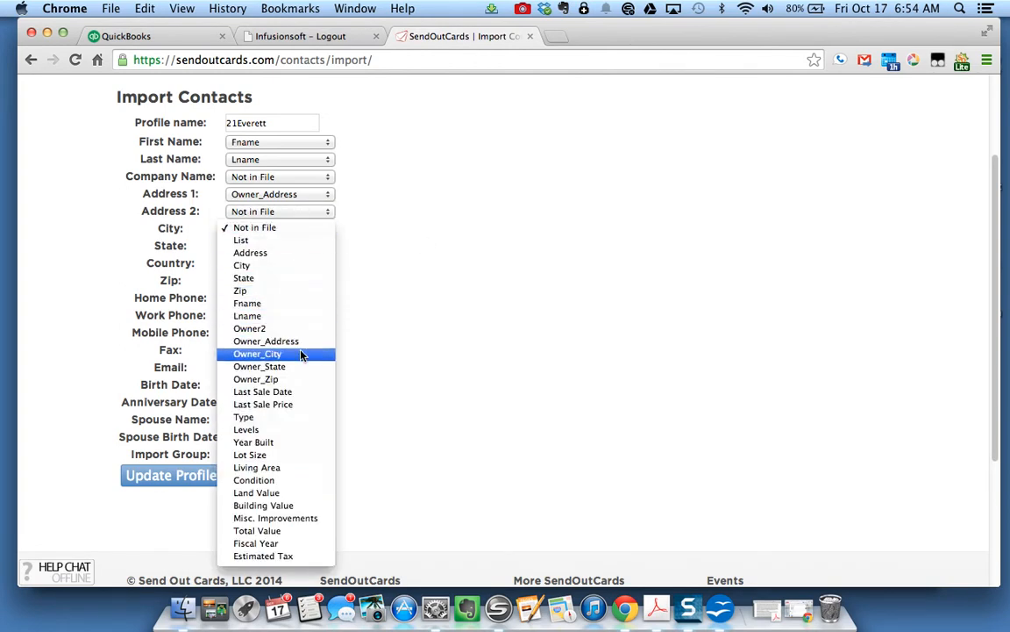
click(303, 354)
click(301, 249)
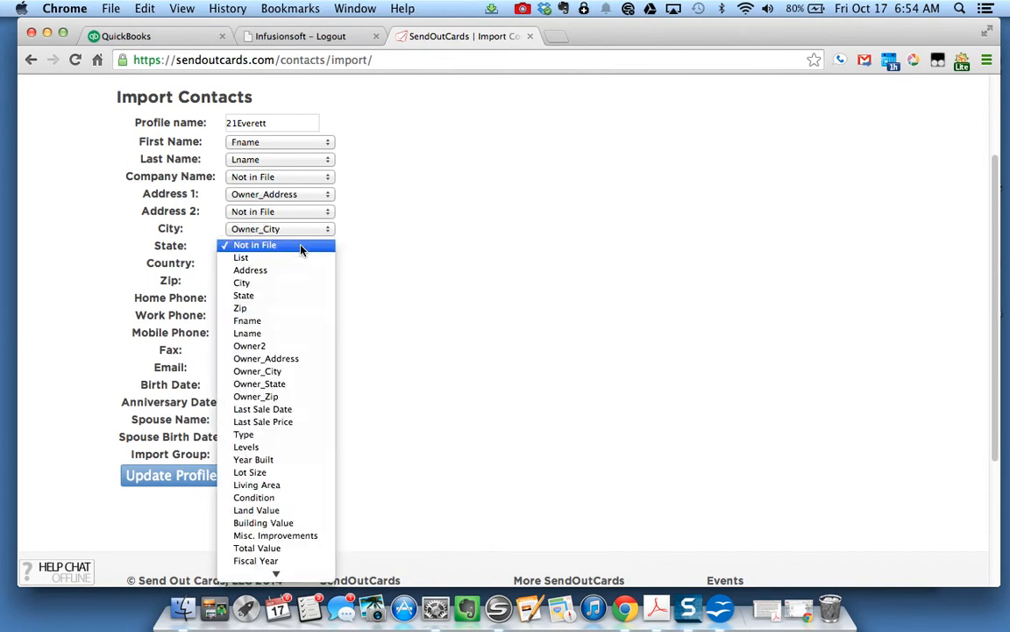
click(298, 384)
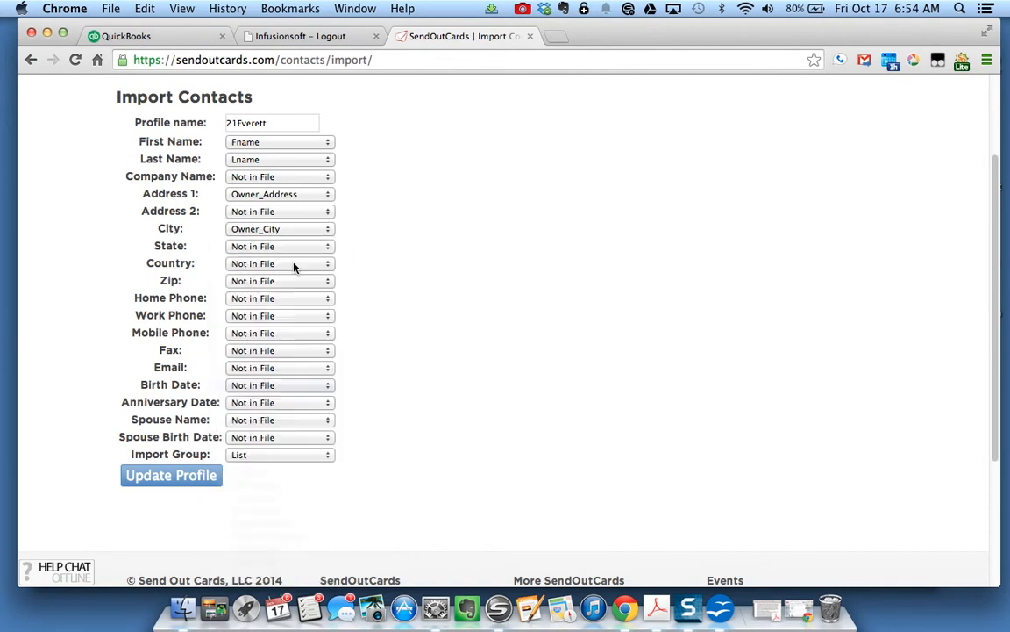
click(329, 264)
click(281, 282)
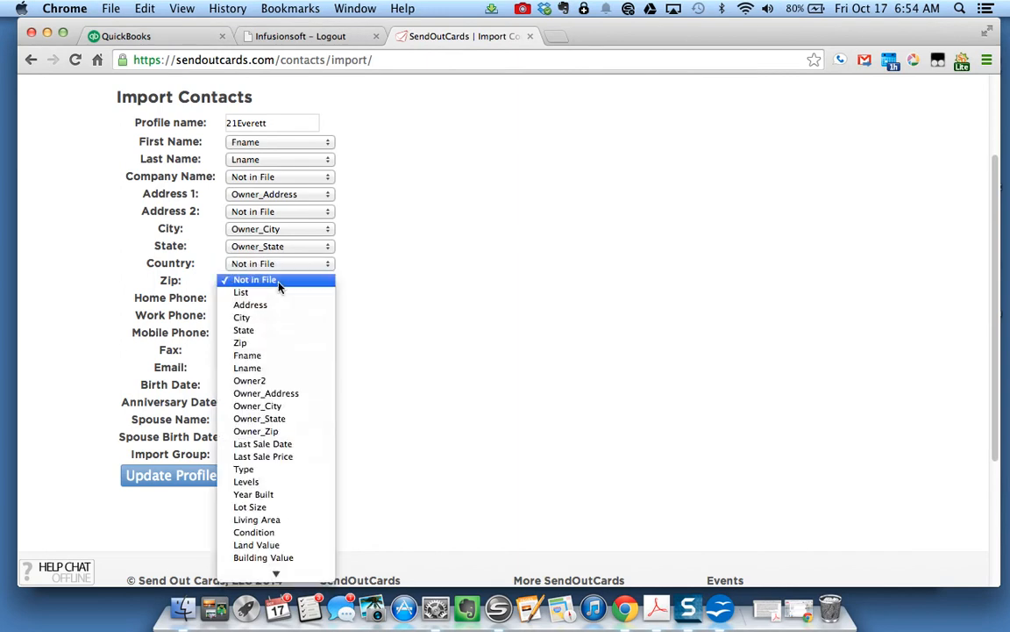
click(293, 431)
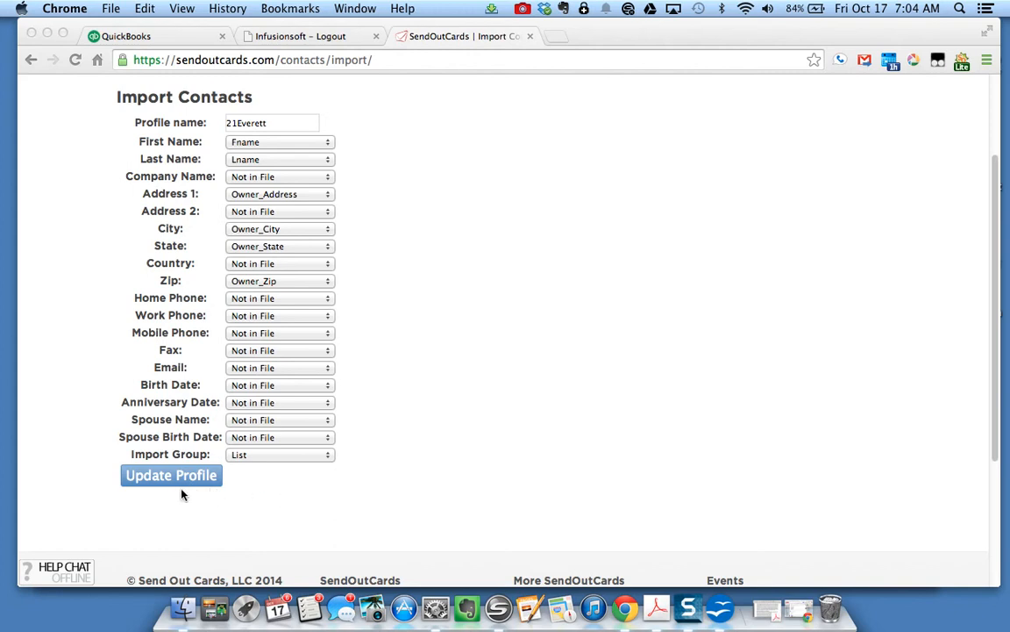
- Save the 21Everett mapping profile, then go back after the Error 500 page
click(140, 480)
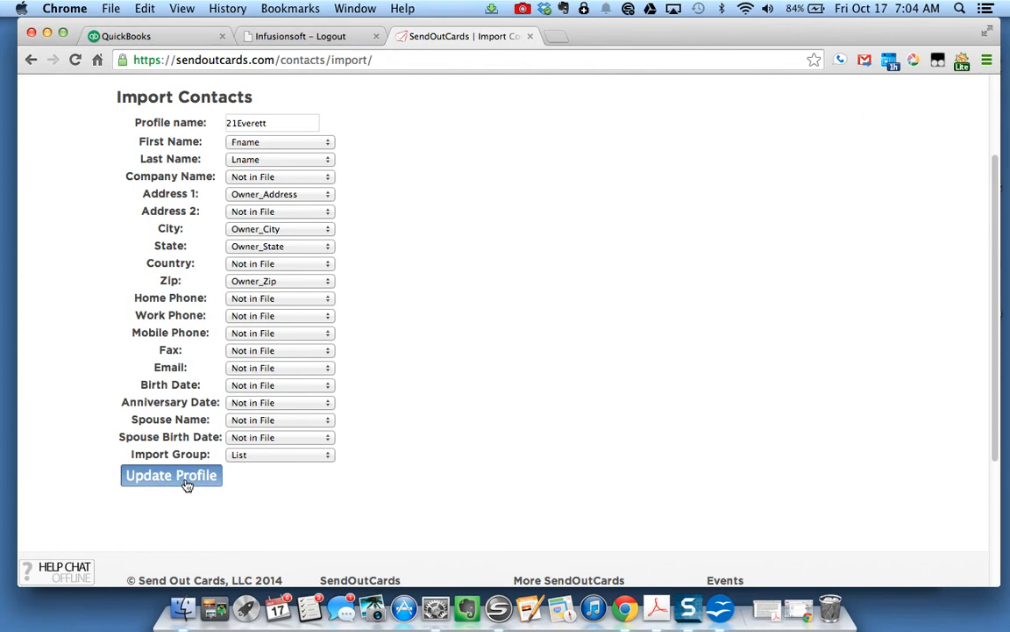
click(171, 475)
scroll(473, 474, down, 5)
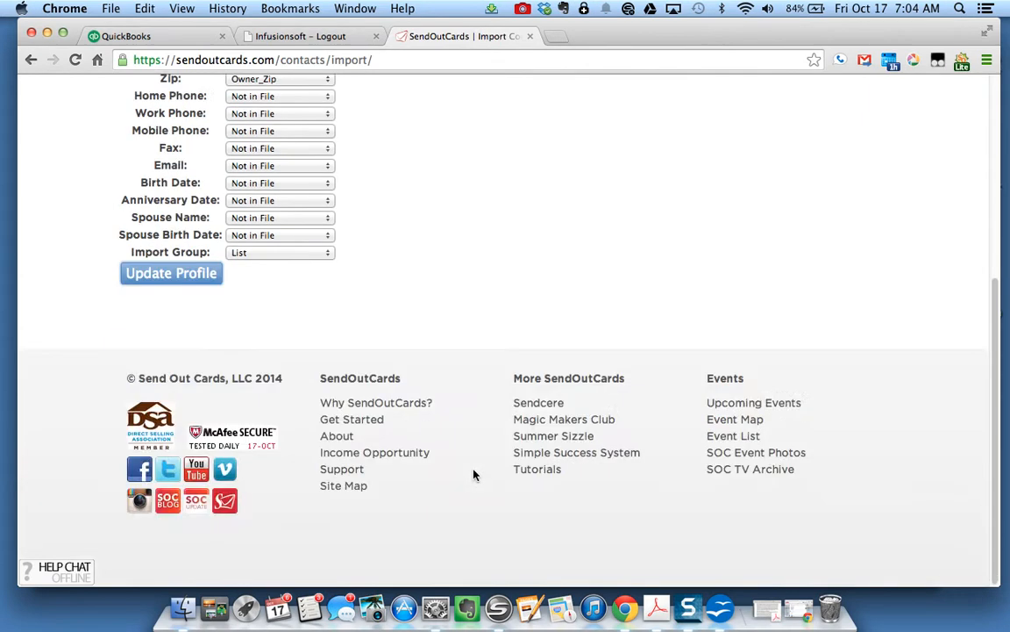
scroll(473, 473, down, 8)
scroll(474, 475, up, 4)
scroll(438, 472, down, 1)
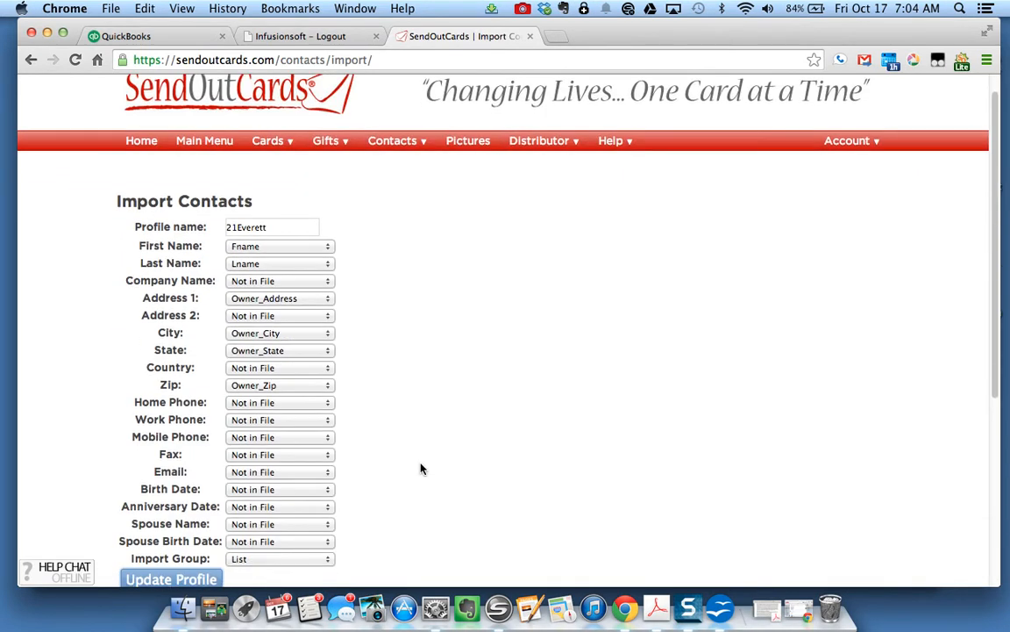
click(199, 521)
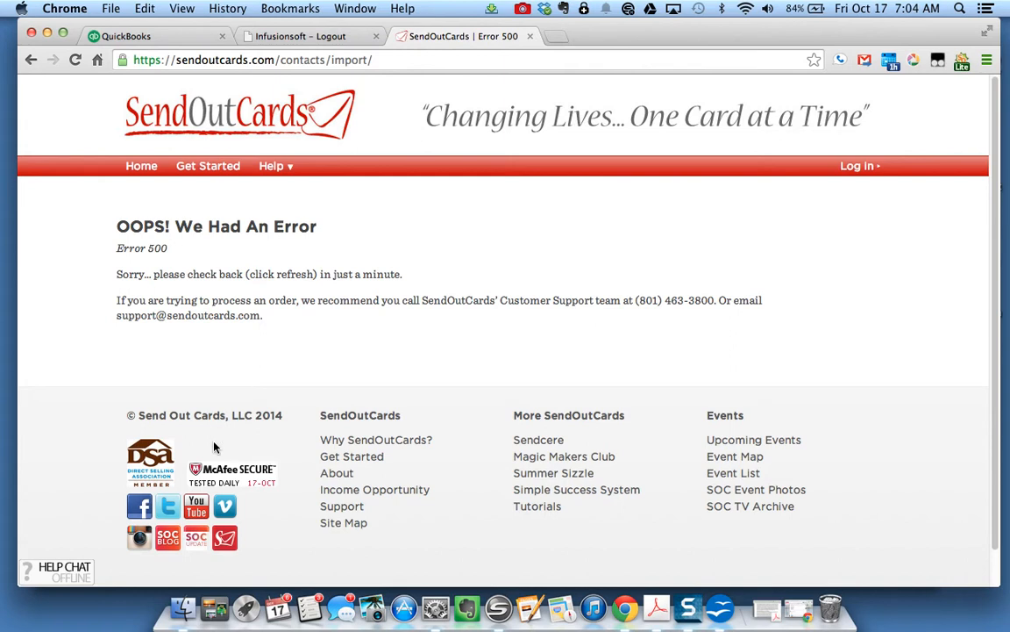
click(30, 60)
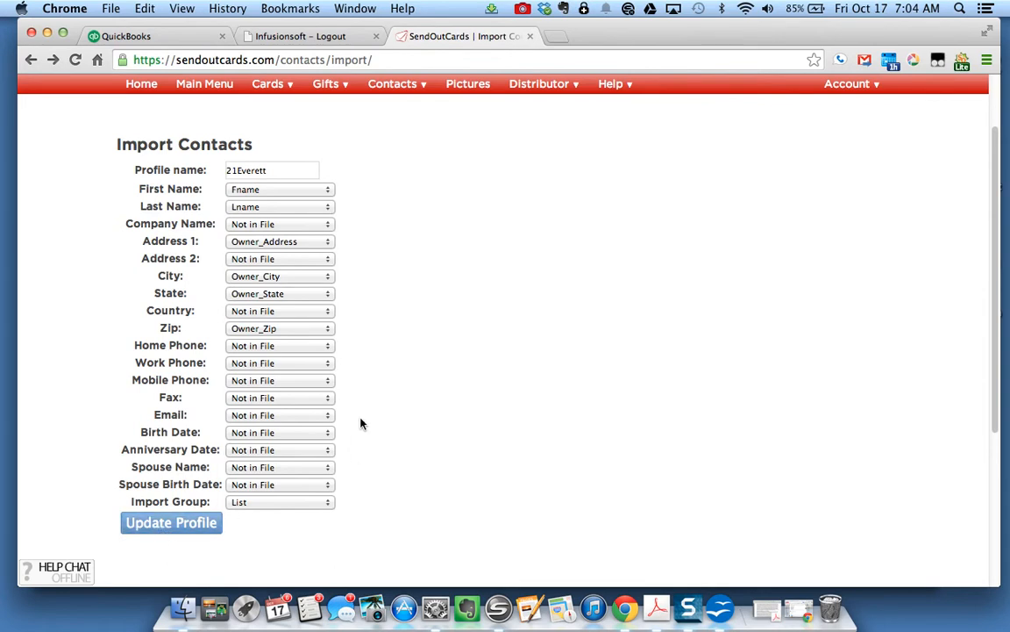
- Resubmit the 21Everett column mapping and return to the import preview after the error
scroll(364, 430, up, 2)
scroll(370, 438, down, 3)
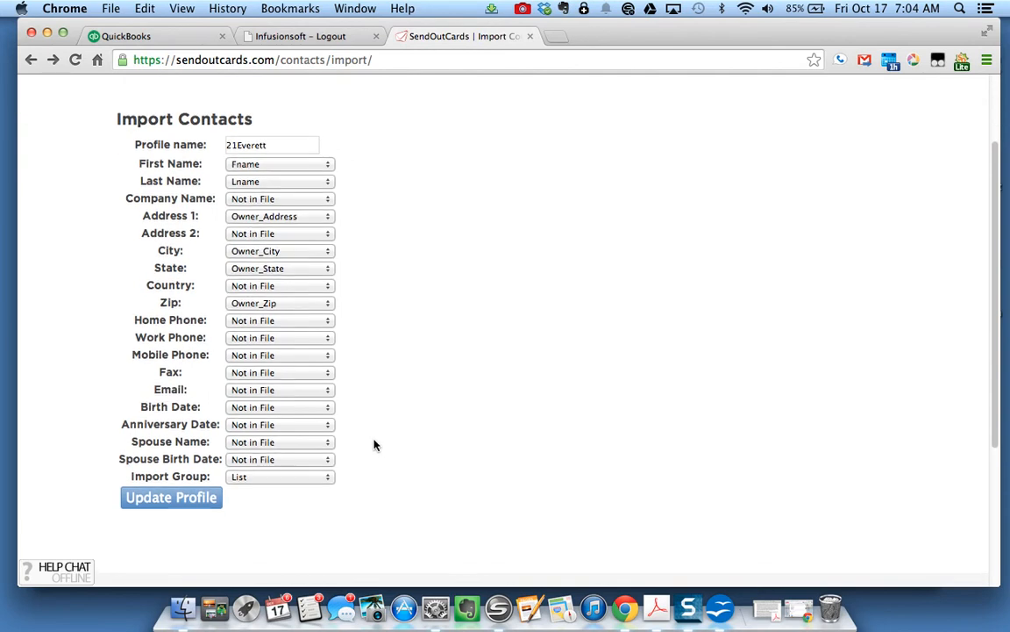
scroll(374, 444, up, 1)
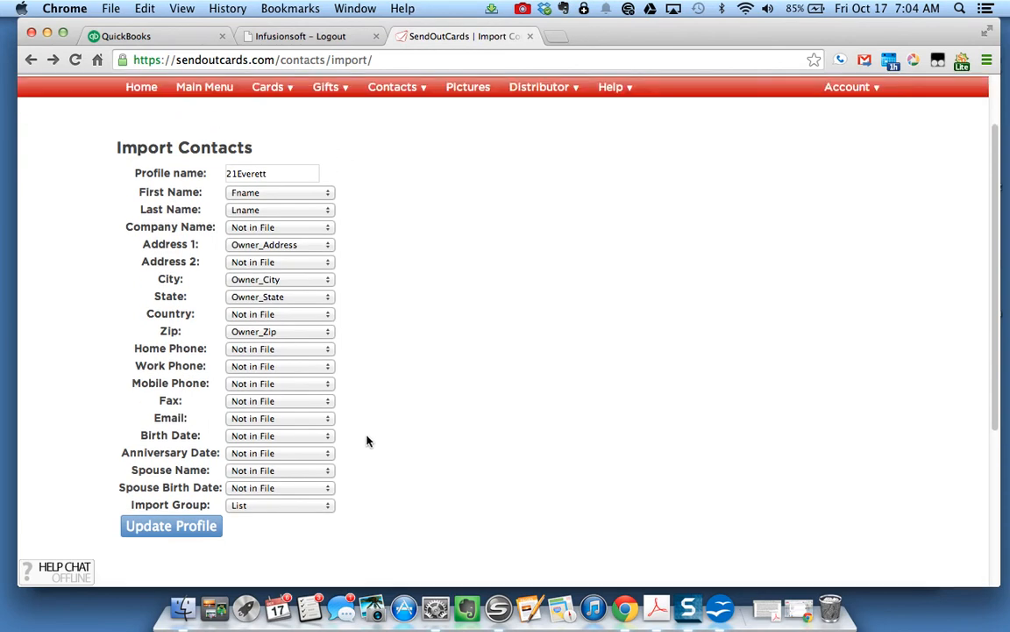
click(143, 527)
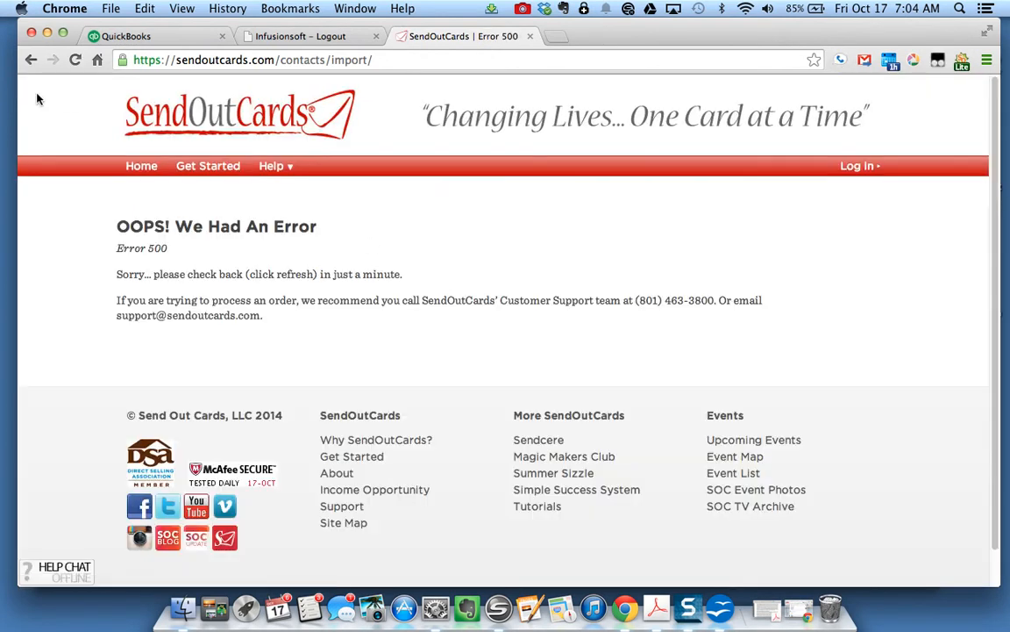
click(31, 62)
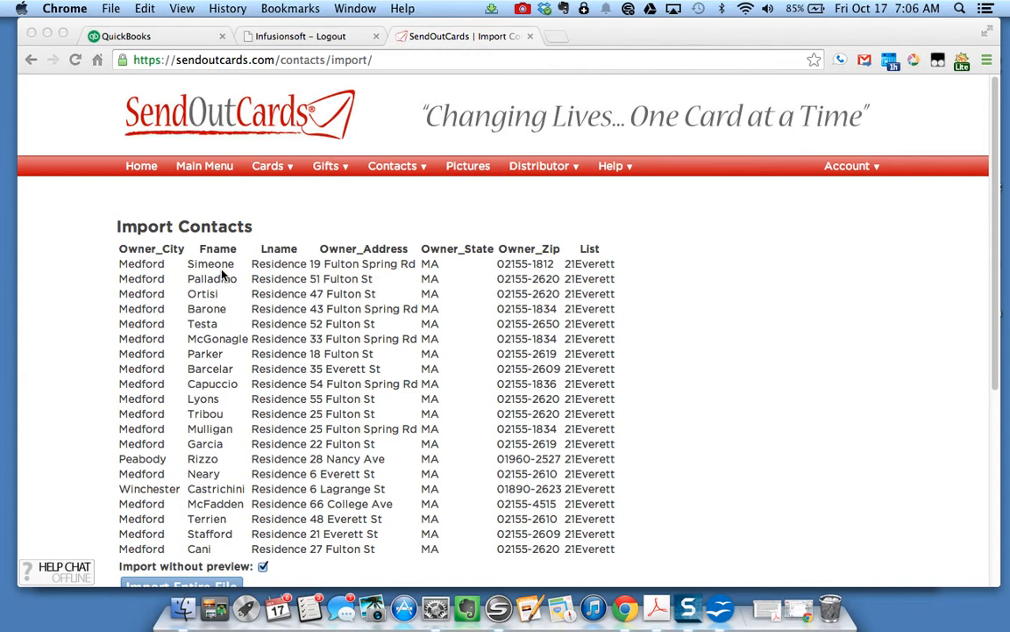
- Import the entire neighbors file with Import without preview left checked
scroll(294, 373, down, 1)
scroll(297, 372, down, 1)
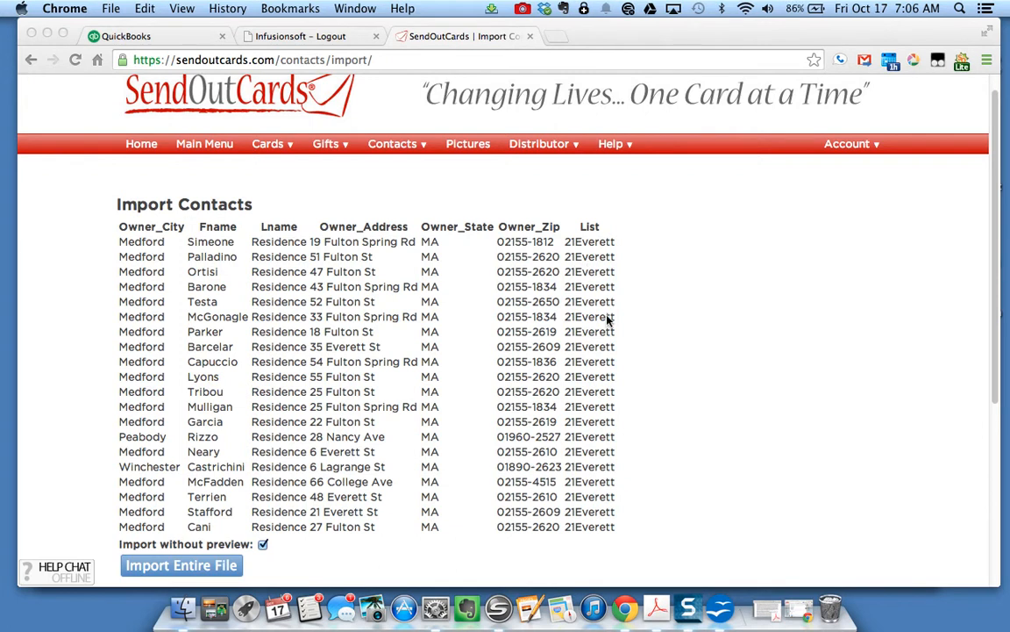
scroll(278, 556, down, 1)
click(162, 544)
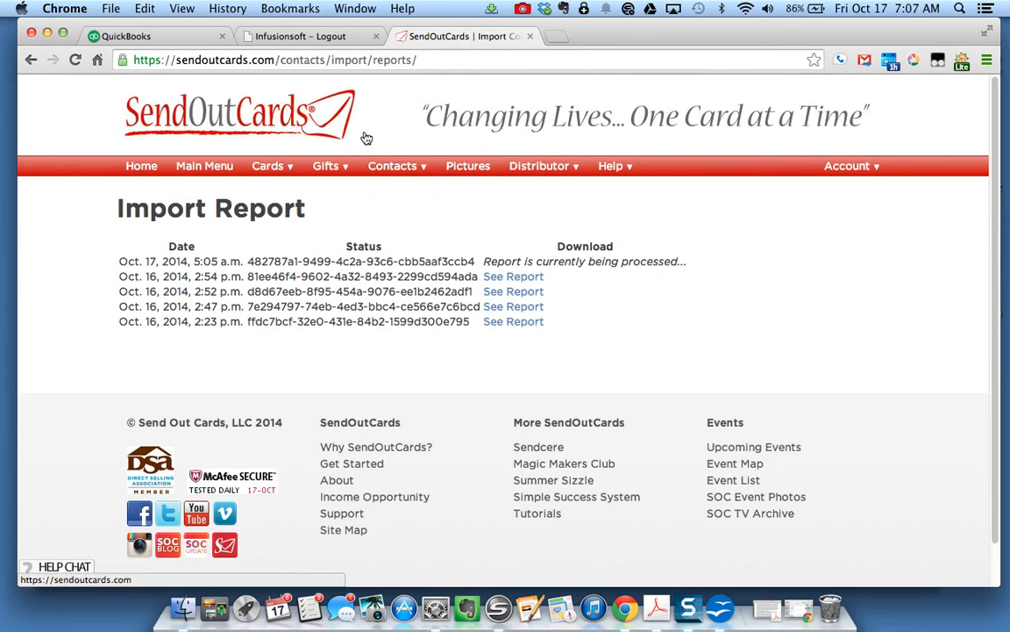
- Search contacts with only the 21Everett group selected, returning 66 contacts
mouse_move(386, 169)
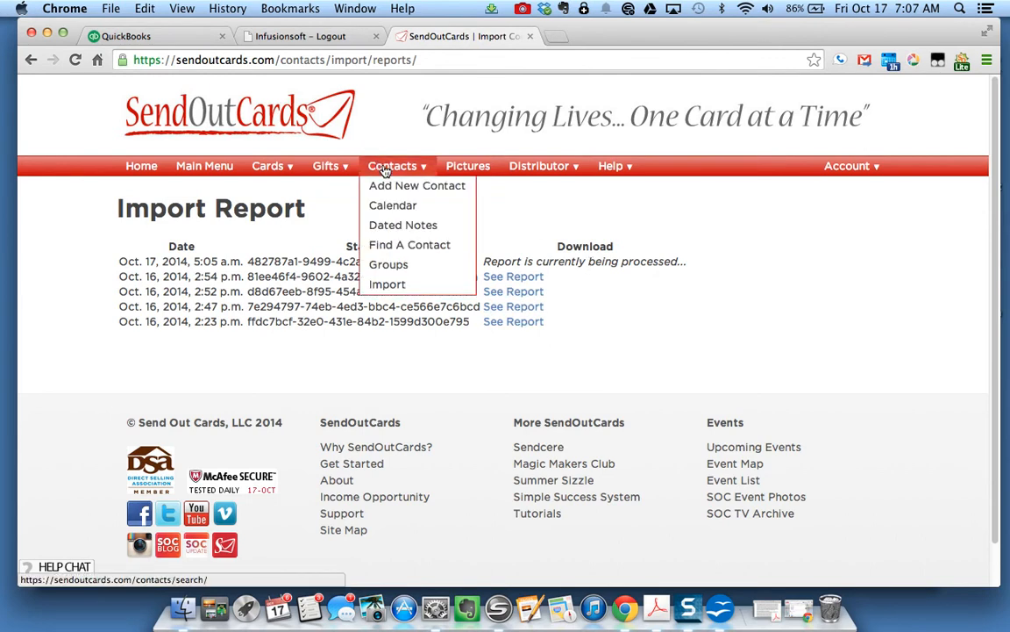
click(413, 251)
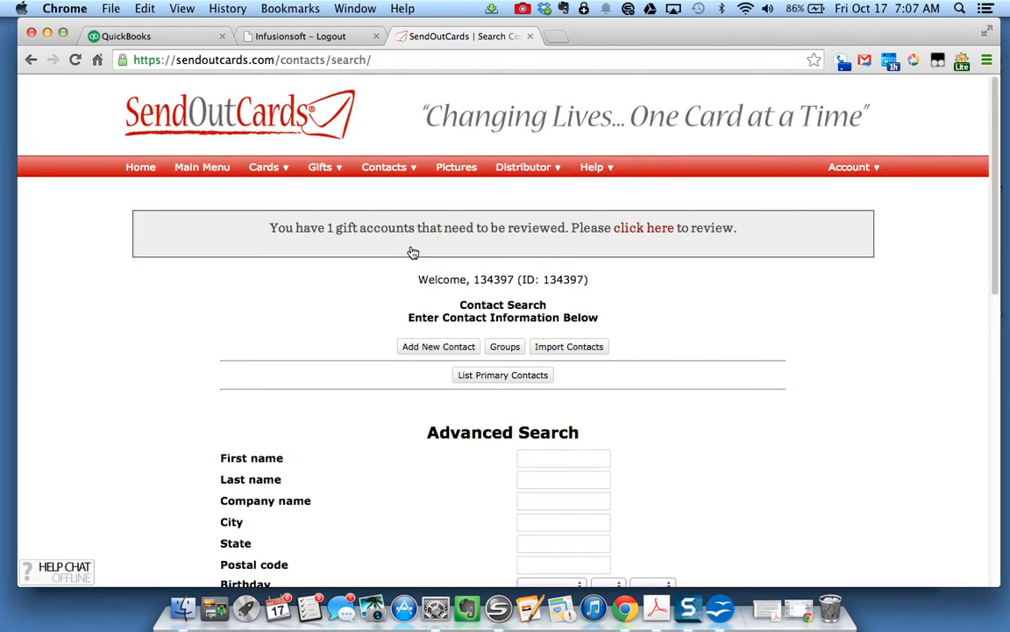
scroll(239, 303, down, 1)
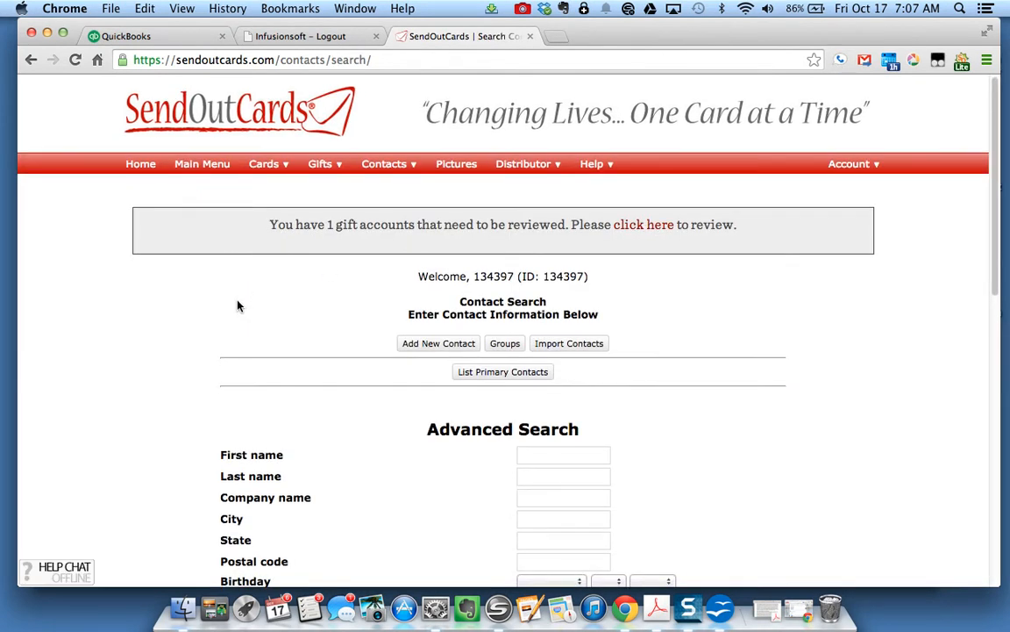
scroll(237, 305, down, 10)
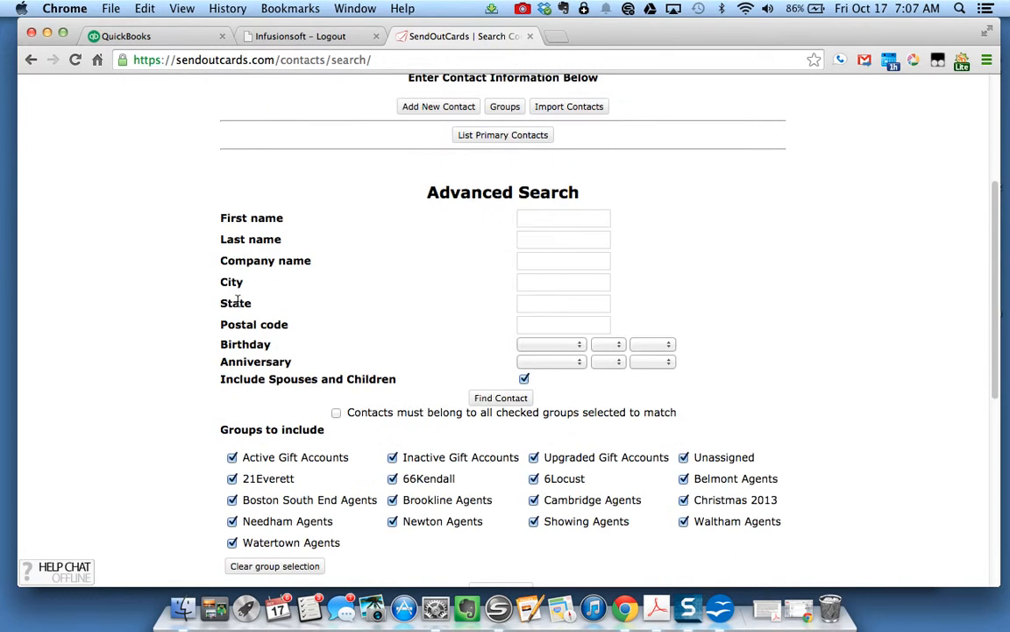
scroll(237, 300, down, 6)
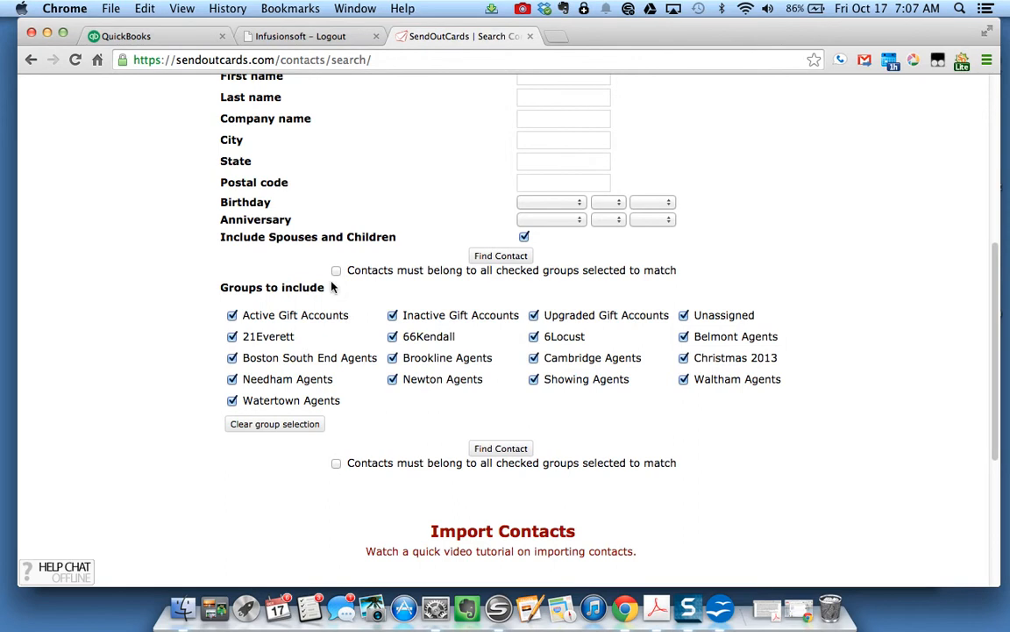
click(261, 425)
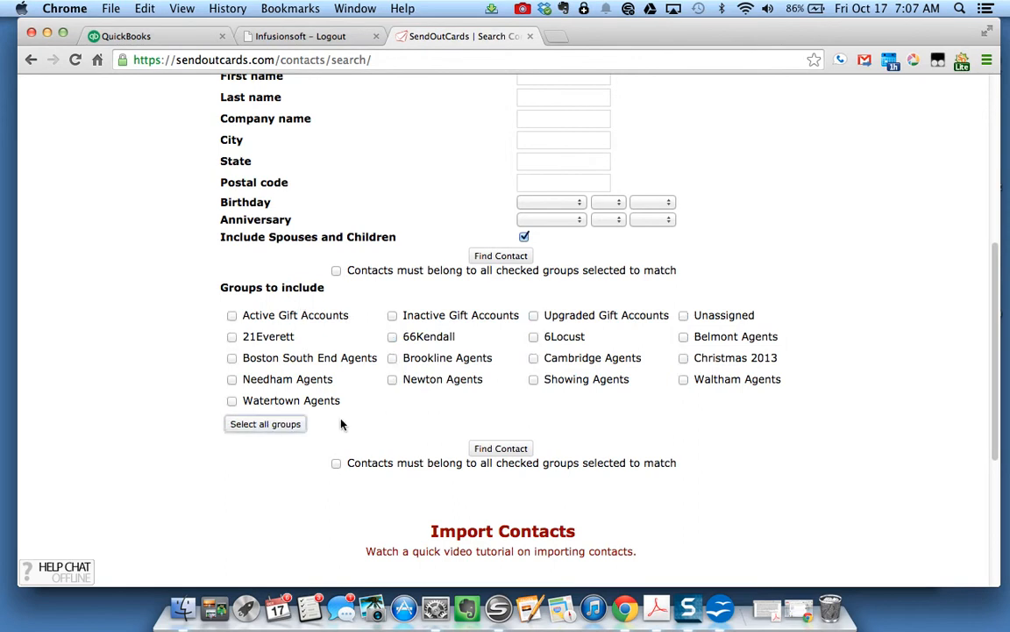
click(233, 337)
click(499, 449)
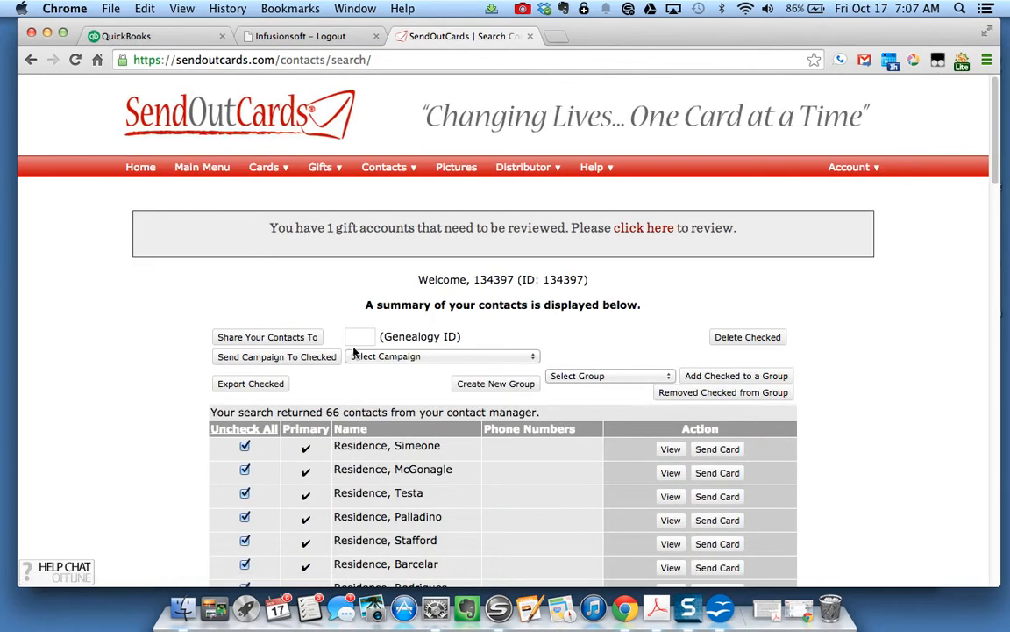
- View one imported neighbor's record and check its address and 21Everett group membership
scroll(354, 345, down, 5)
scroll(333, 256, up, 2)
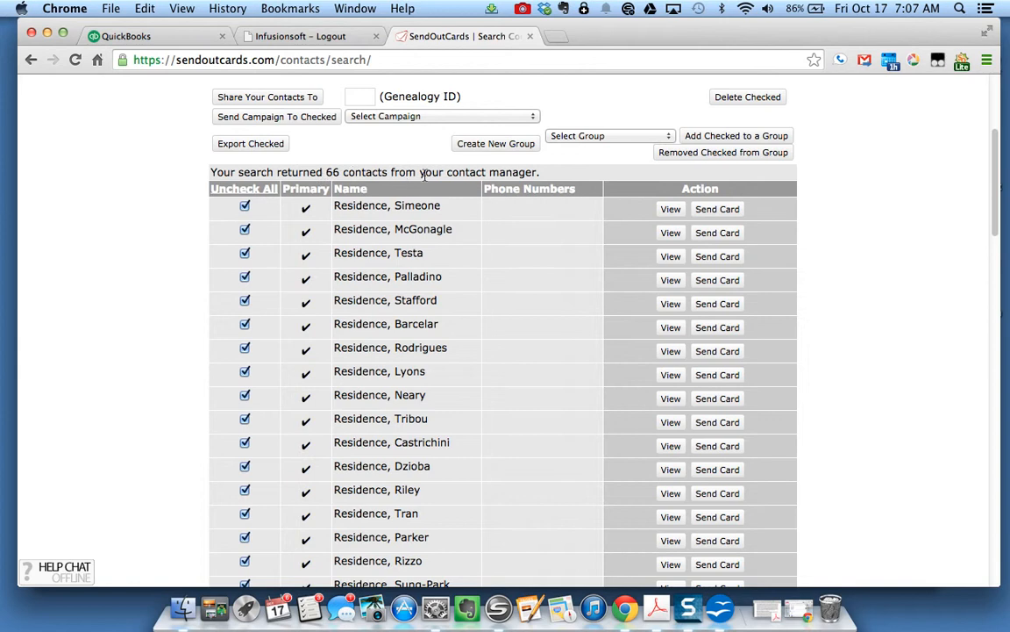
scroll(527, 449, down, 3)
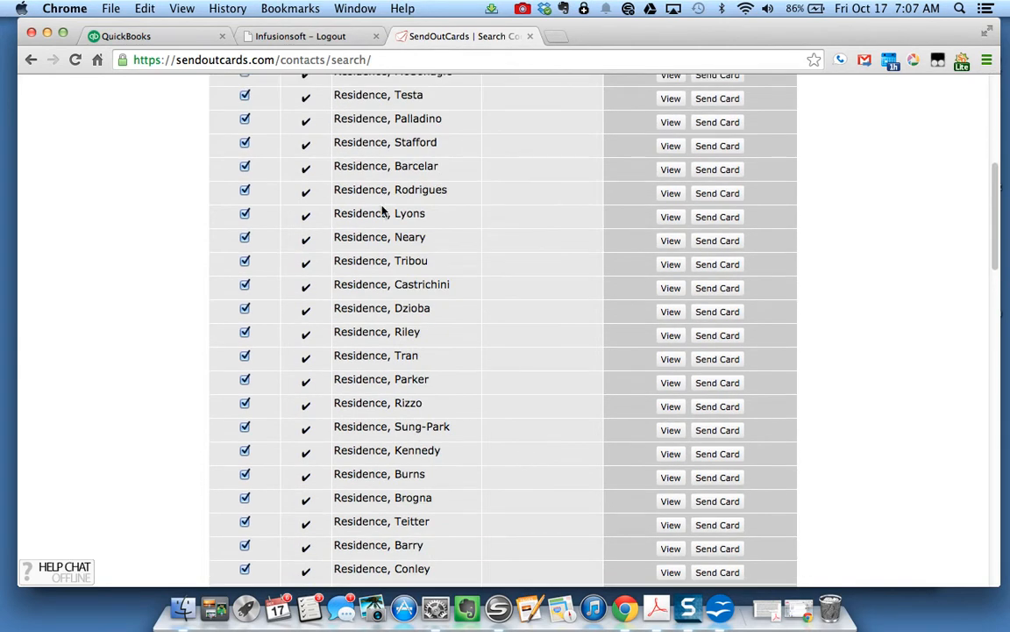
scroll(390, 354, down, 5)
scroll(390, 354, down, 5)
scroll(439, 316, up, 3)
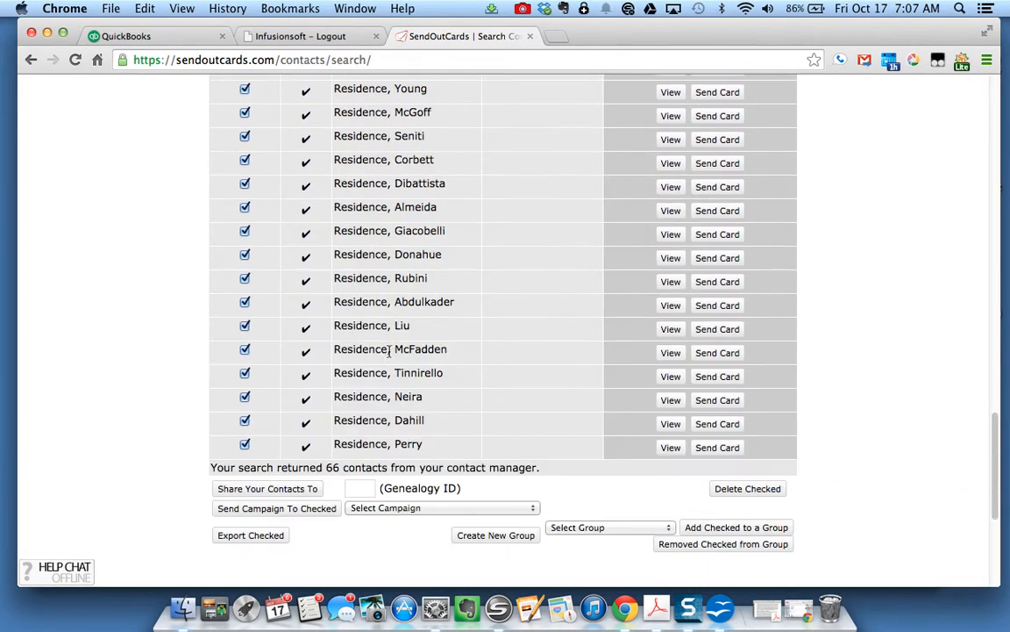
scroll(516, 280, up, 1)
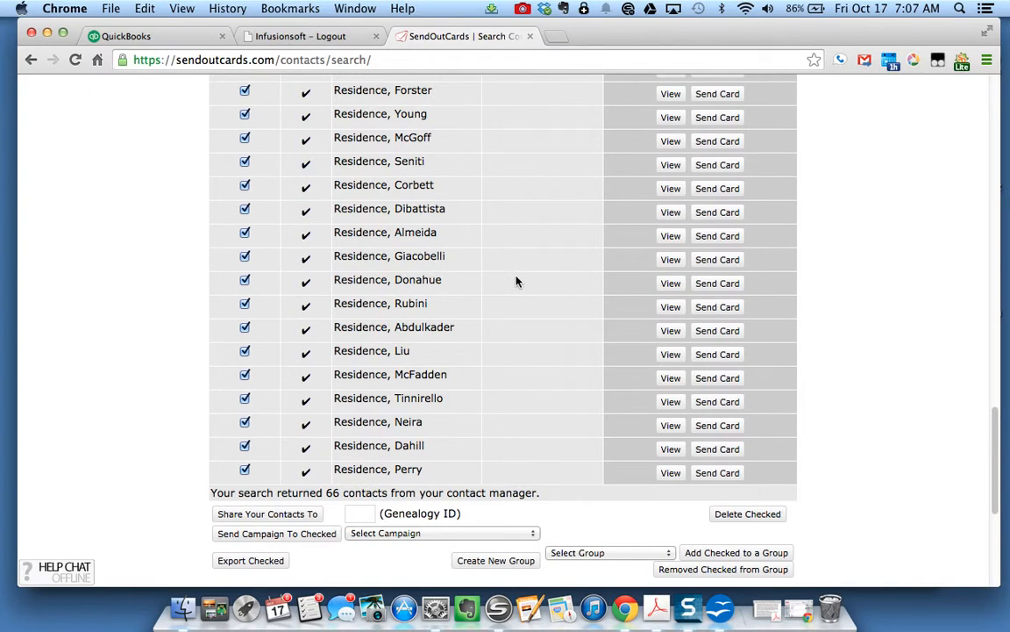
click(670, 267)
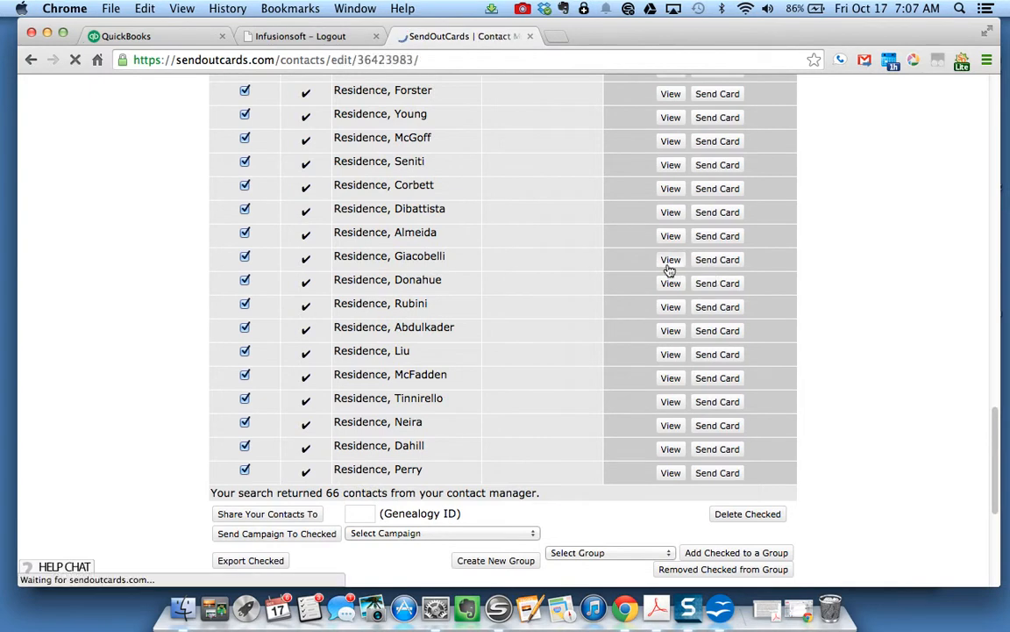
scroll(298, 333, down, 5)
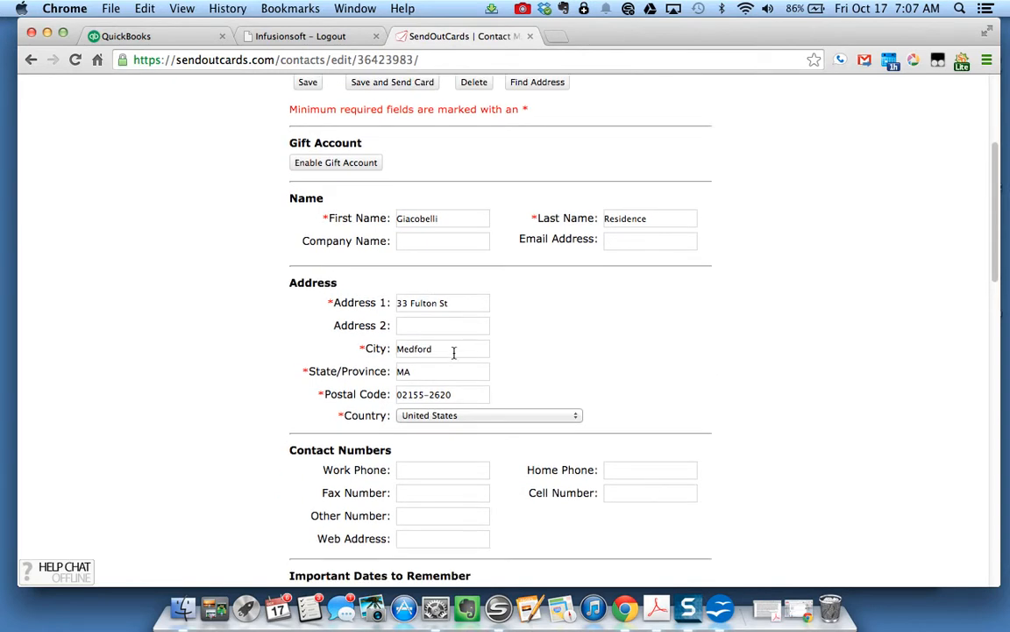
scroll(571, 386, down, 4)
scroll(561, 385, down, 7)
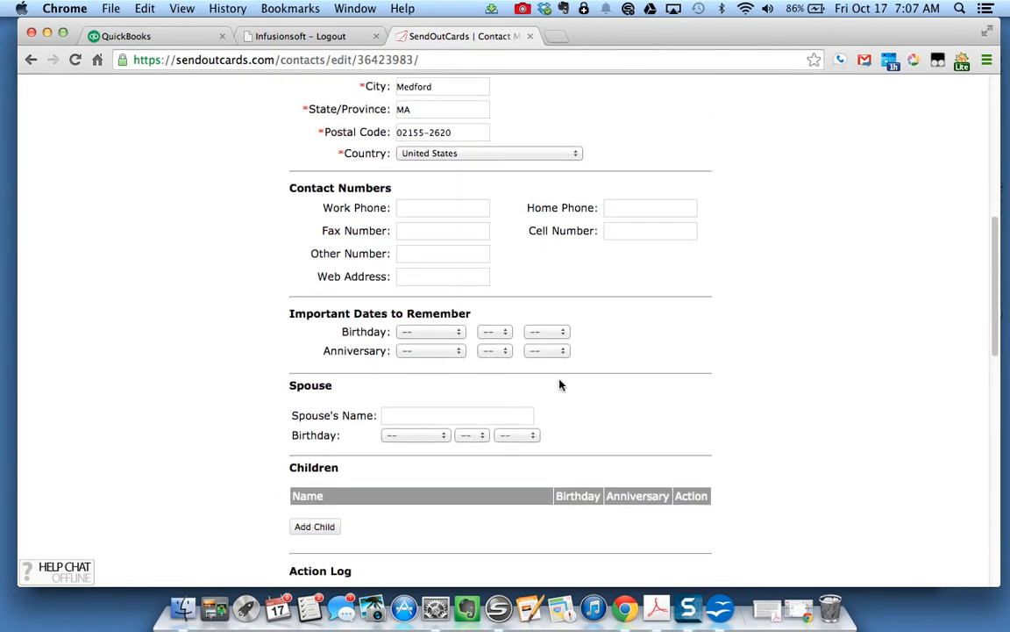
scroll(548, 384, down, 3)
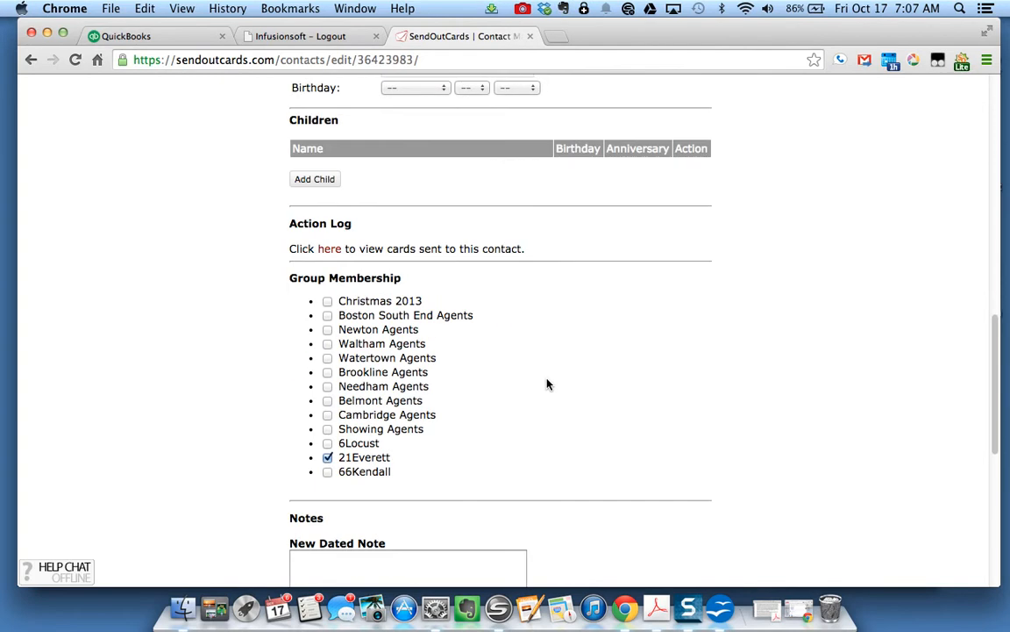
scroll(546, 383, up, 20)
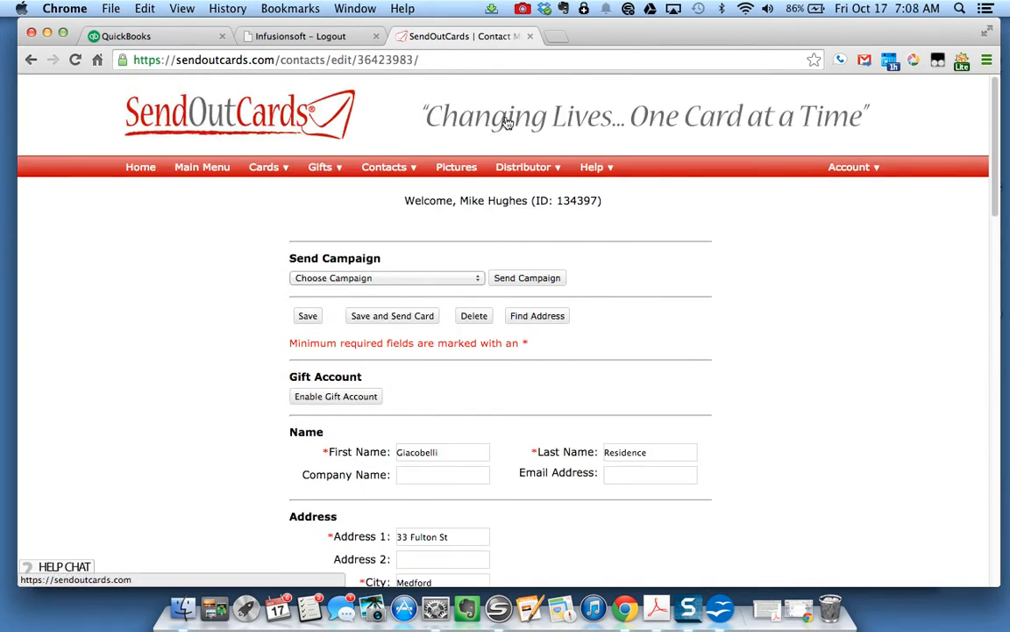